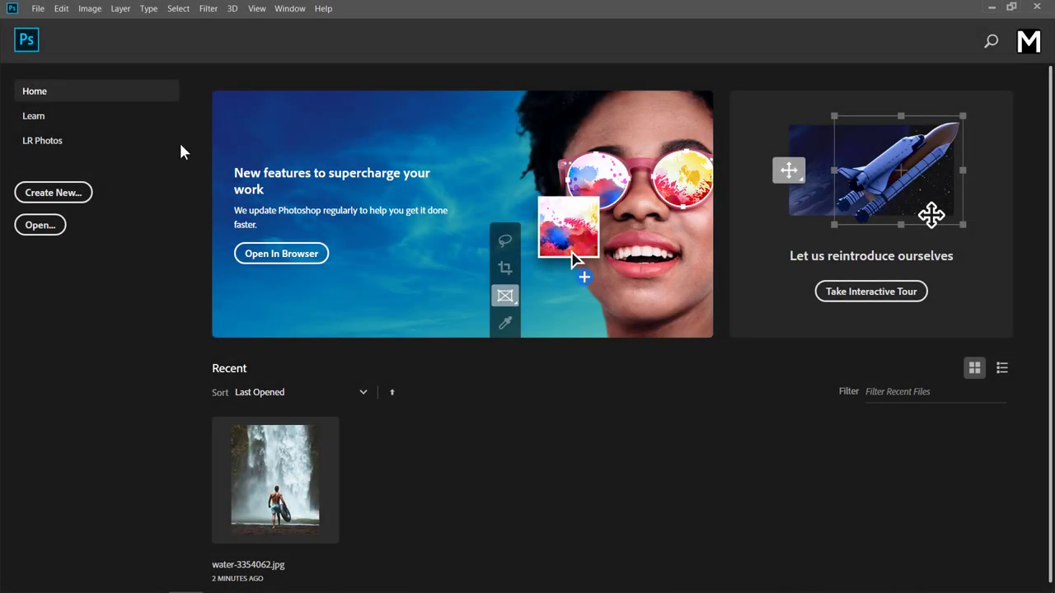
# Step: Open water-3354062.jpg from the Assets folder through File > Open
pyautogui.click(39, 9)
pyautogui.click(48, 34)
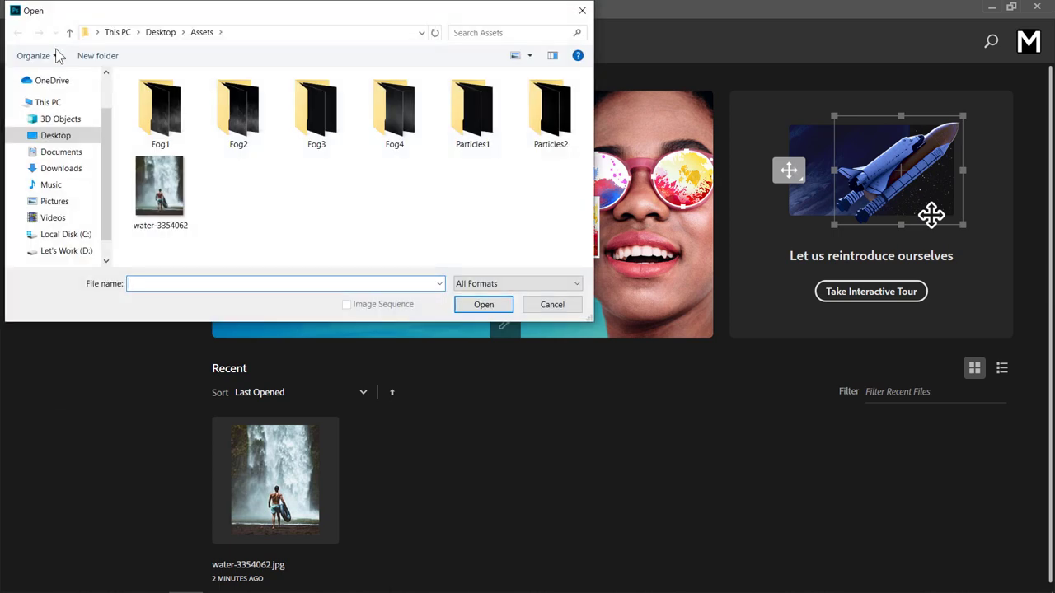
pyautogui.click(169, 213)
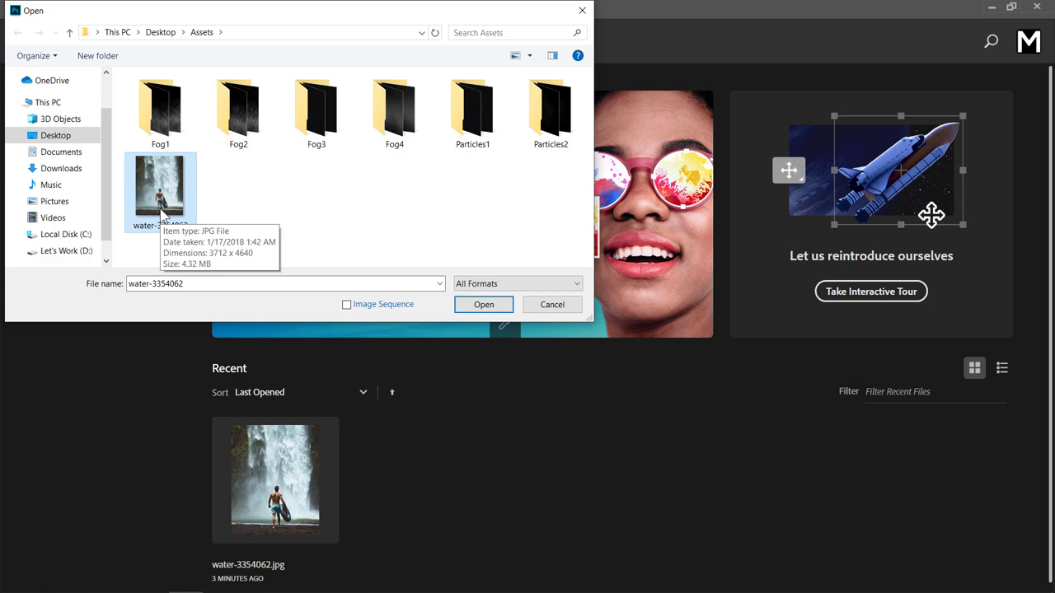
pyautogui.click(464, 304)
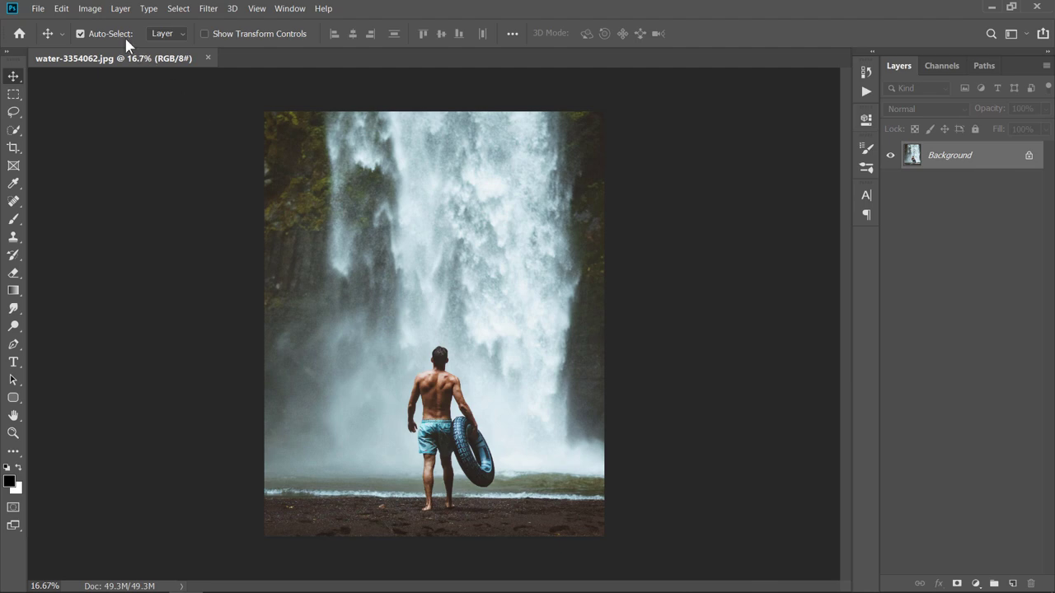
# Step: Resize the image to 1000 px wide (1250 px high) with proportions linked in Image Size
pyautogui.click(90, 8)
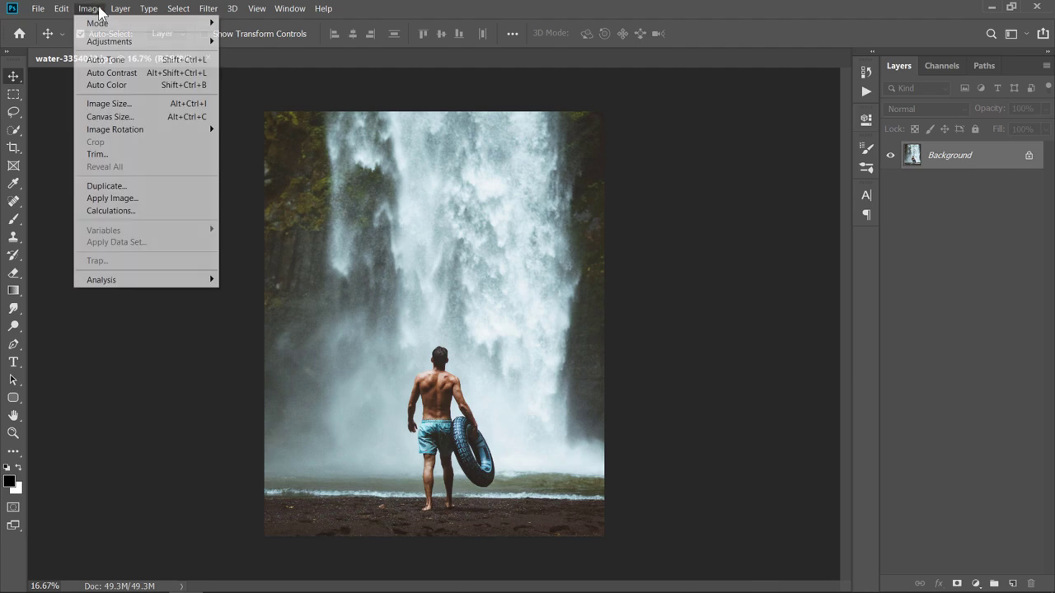
pyautogui.click(112, 103)
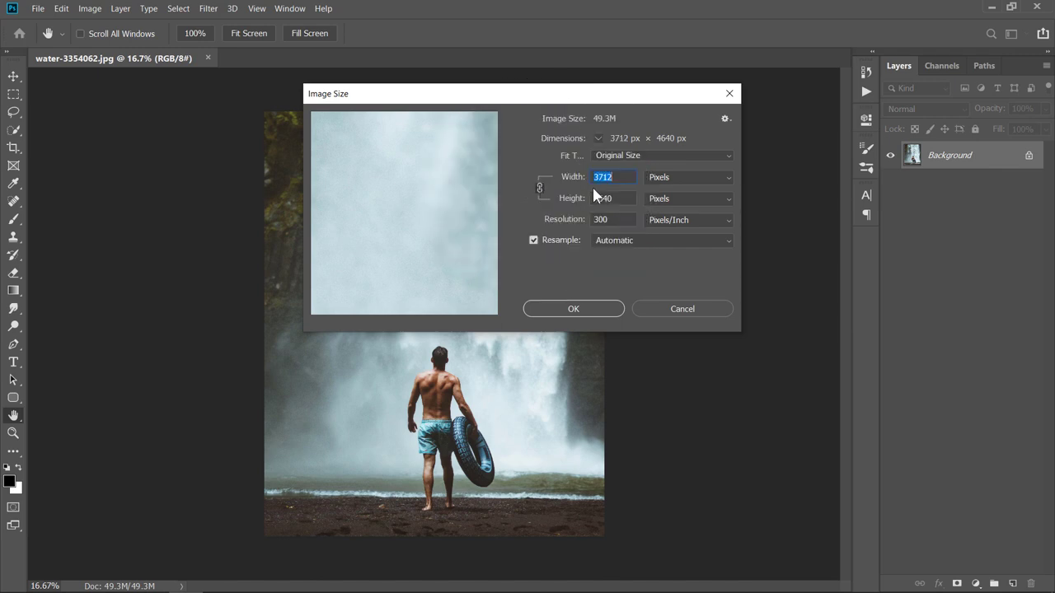
pyautogui.write('1000')
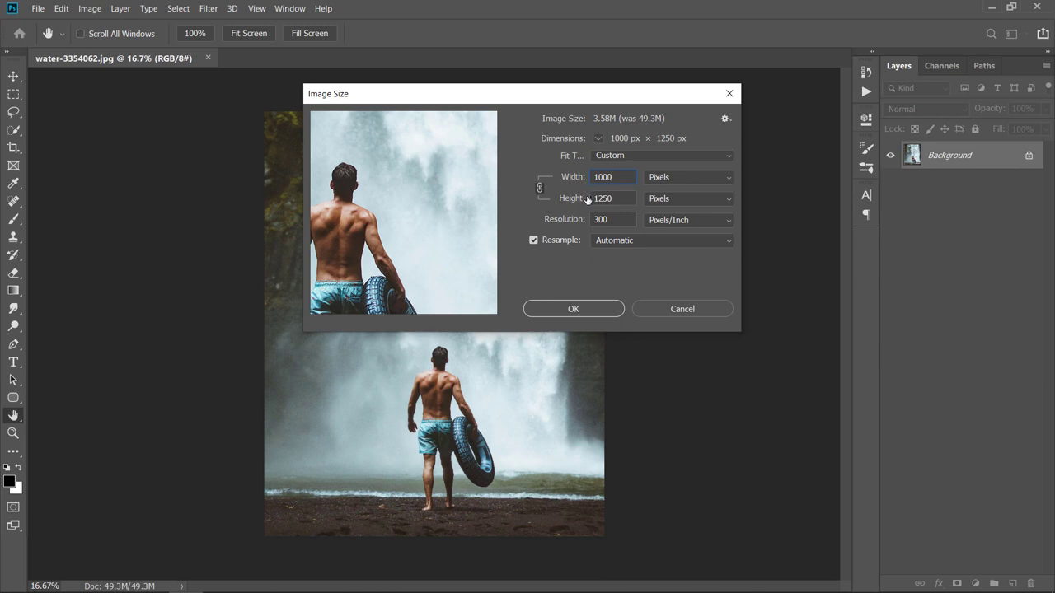
pyautogui.click(584, 309)
# Step: Fit the whole photo on screen and show the Timeline panel beneath it
pyautogui.press('v')
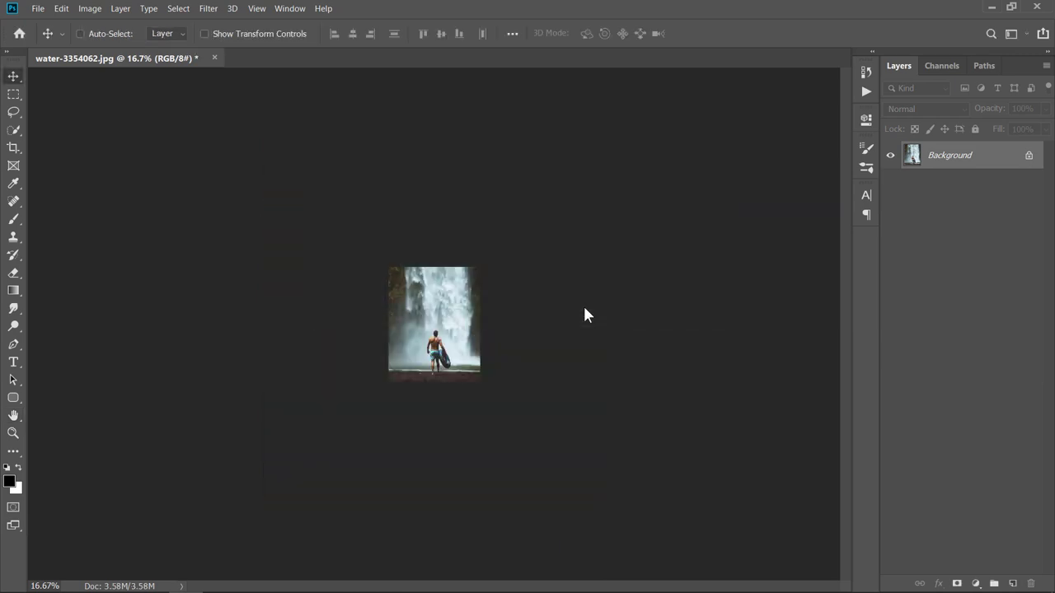
pyautogui.hotkey('ctrl', '0')
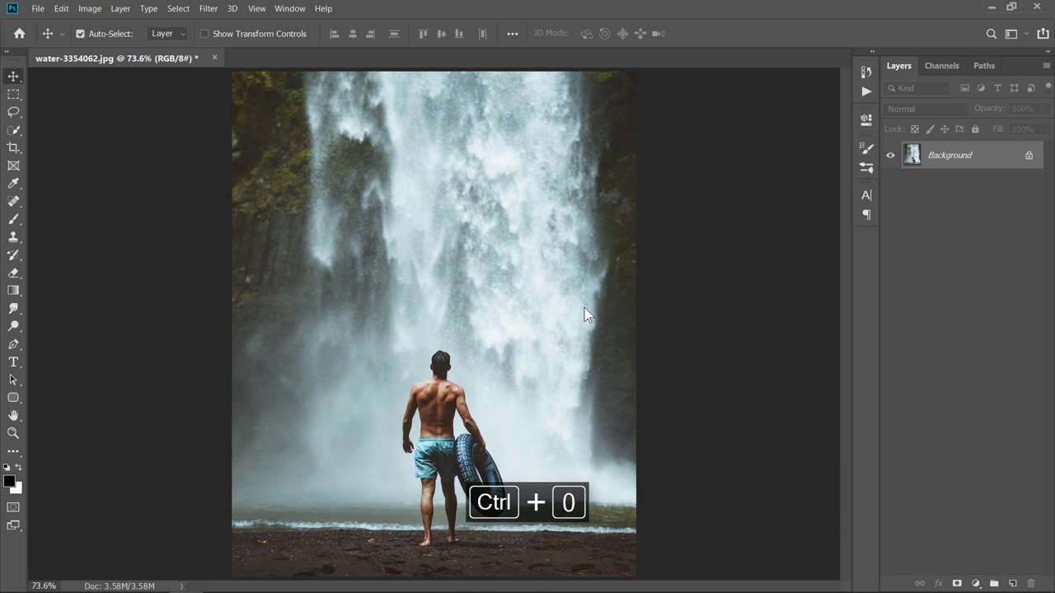
pyautogui.click(292, 10)
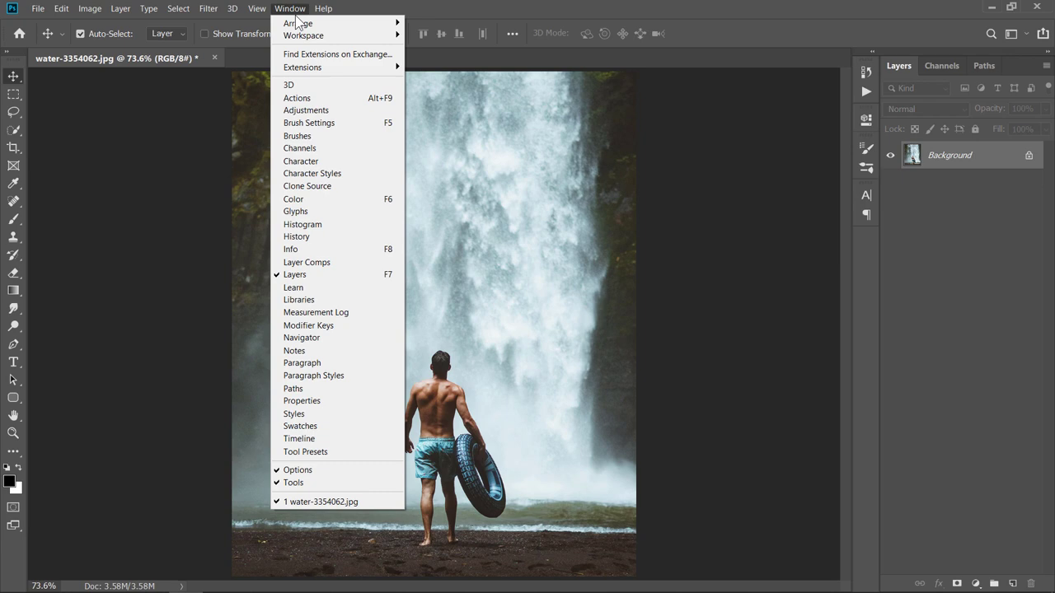
pyautogui.click(328, 441)
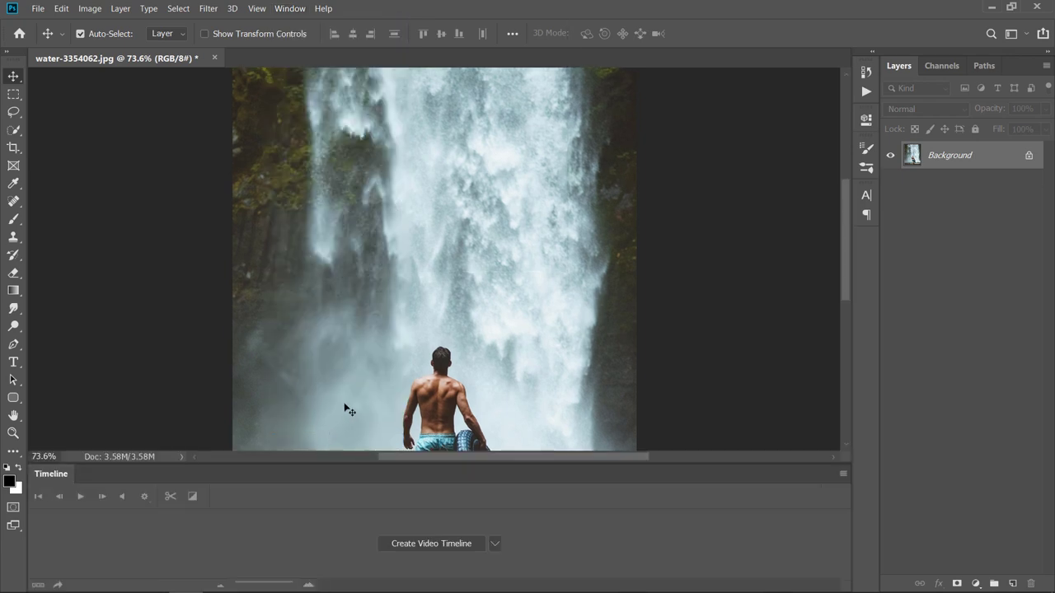
pyautogui.hotkey('ctrl', '0')
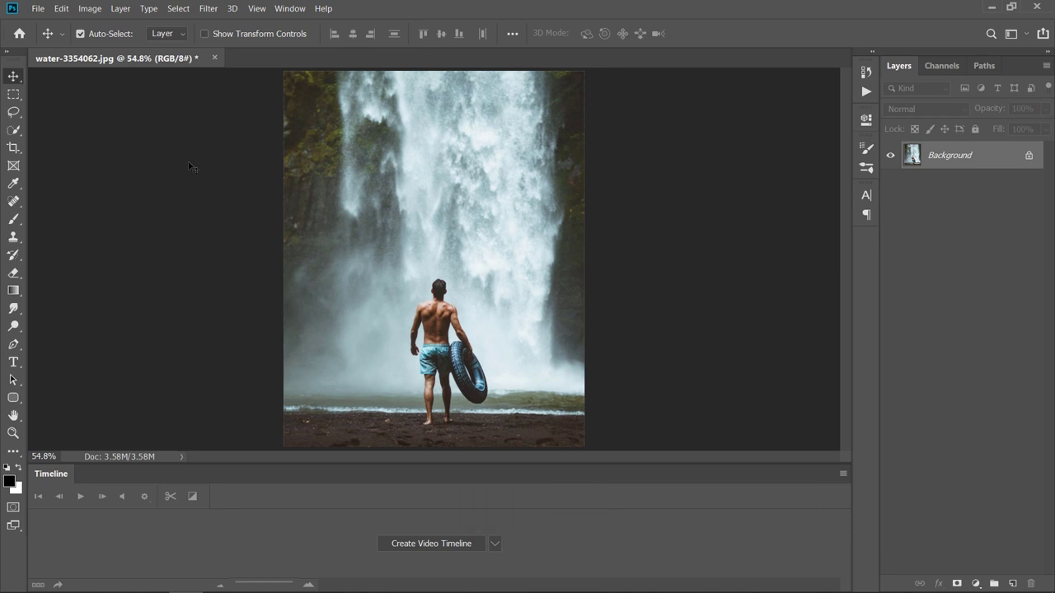
# Step: Start a new video layer from file, opening the Fog1 folder and selecting Fog0000
pyautogui.click(118, 10)
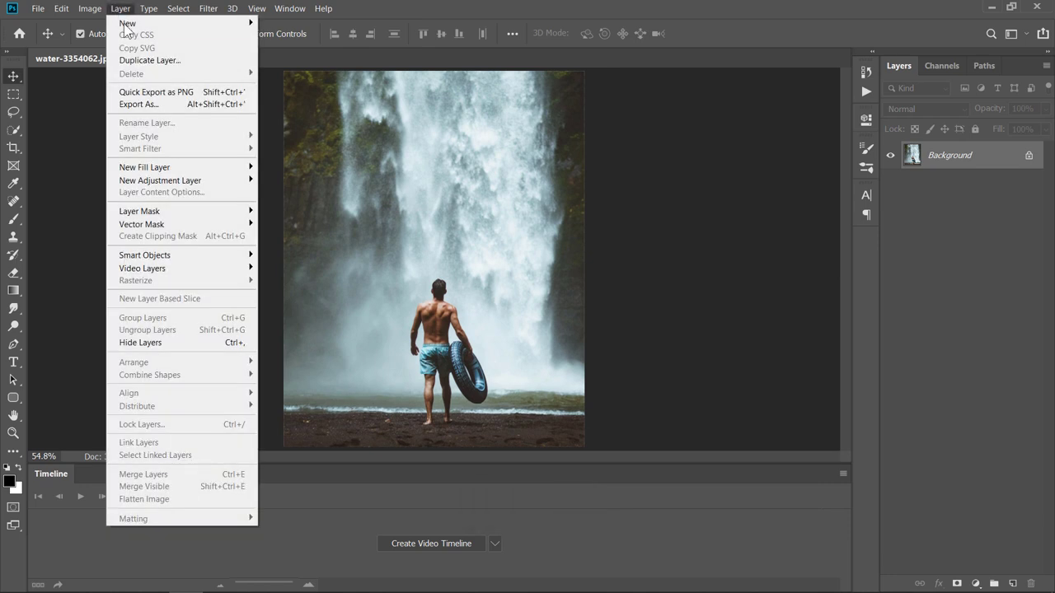
pyautogui.moveTo(188, 271)
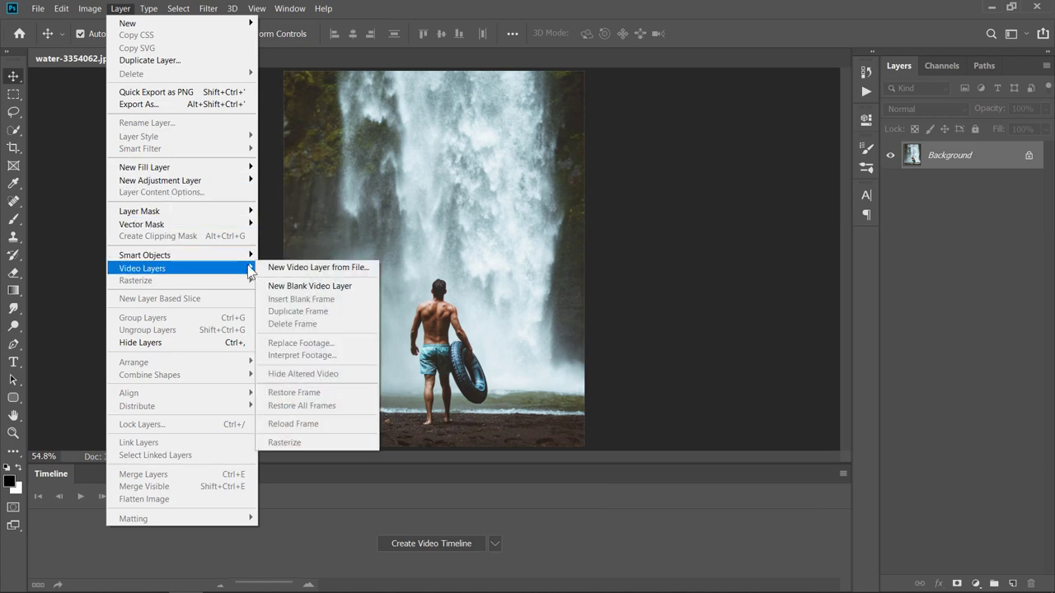
pyautogui.click(288, 268)
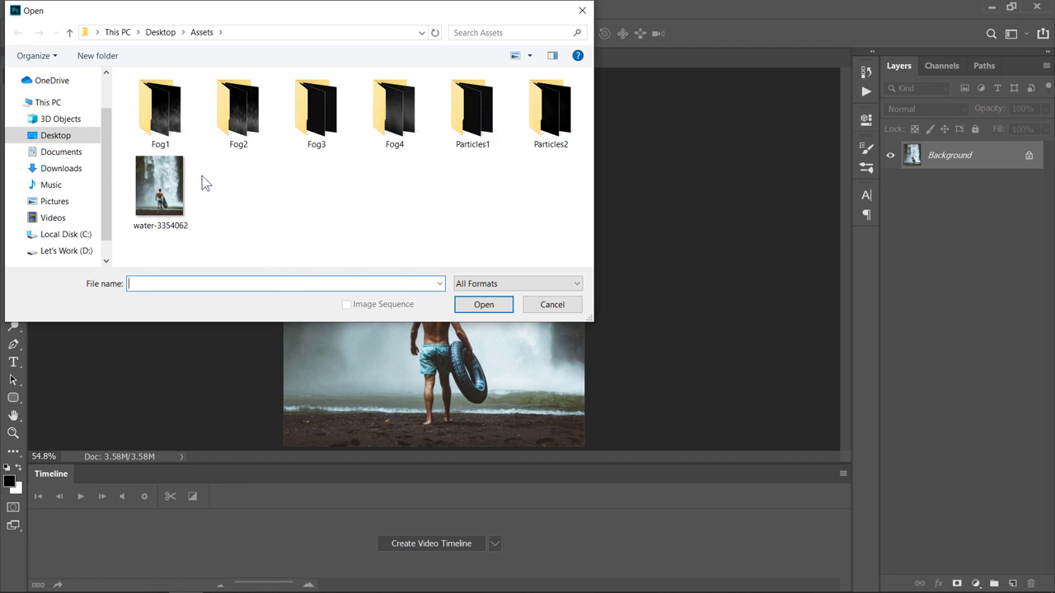
pyautogui.click(174, 137)
pyautogui.doubleClick(174, 138)
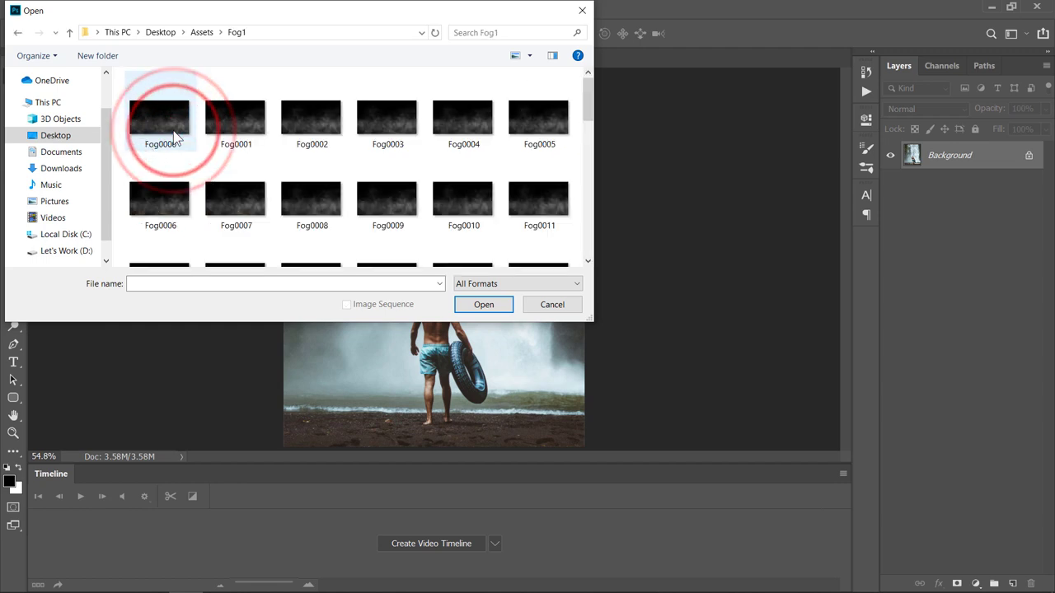
pyautogui.click(174, 137)
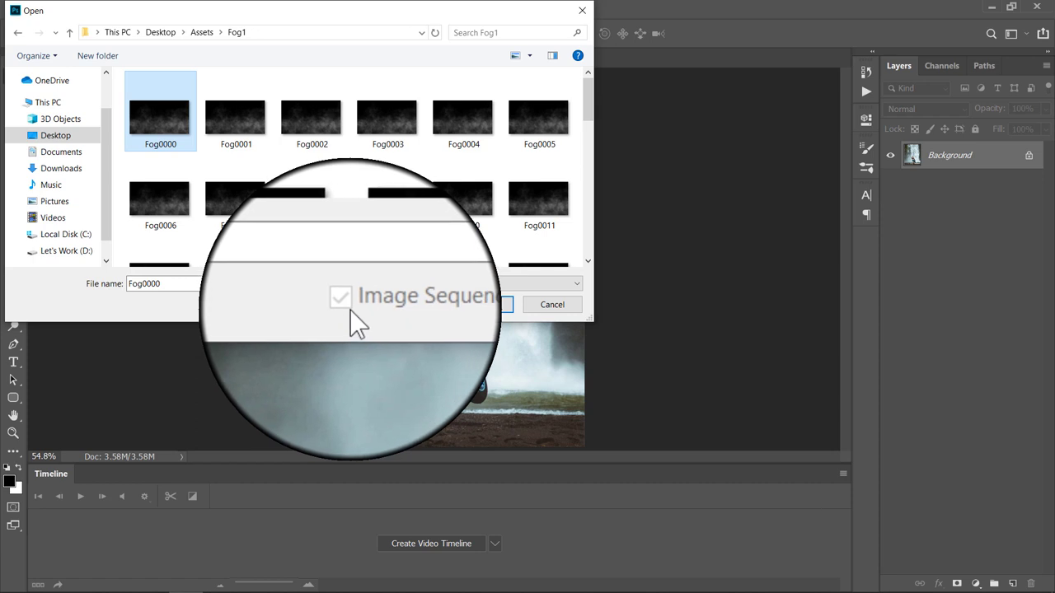
# Step: Import the Fog1 sequence as Layer 1, drag it below the waterfall top, and widen the timeline
pyautogui.click(487, 310)
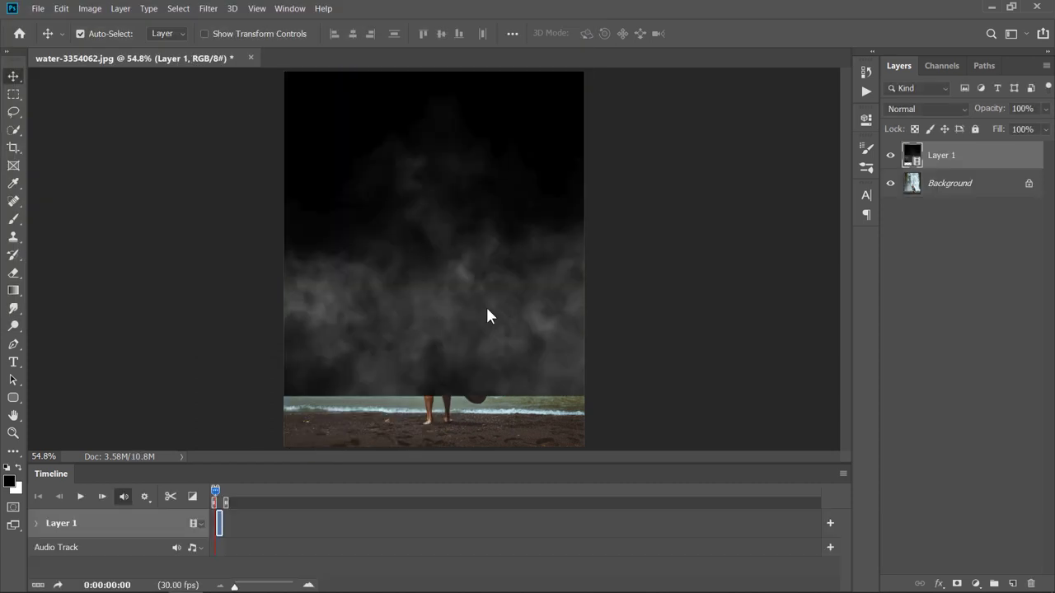
pyautogui.moveTo(473, 223); pyautogui.dragTo(331, 273)
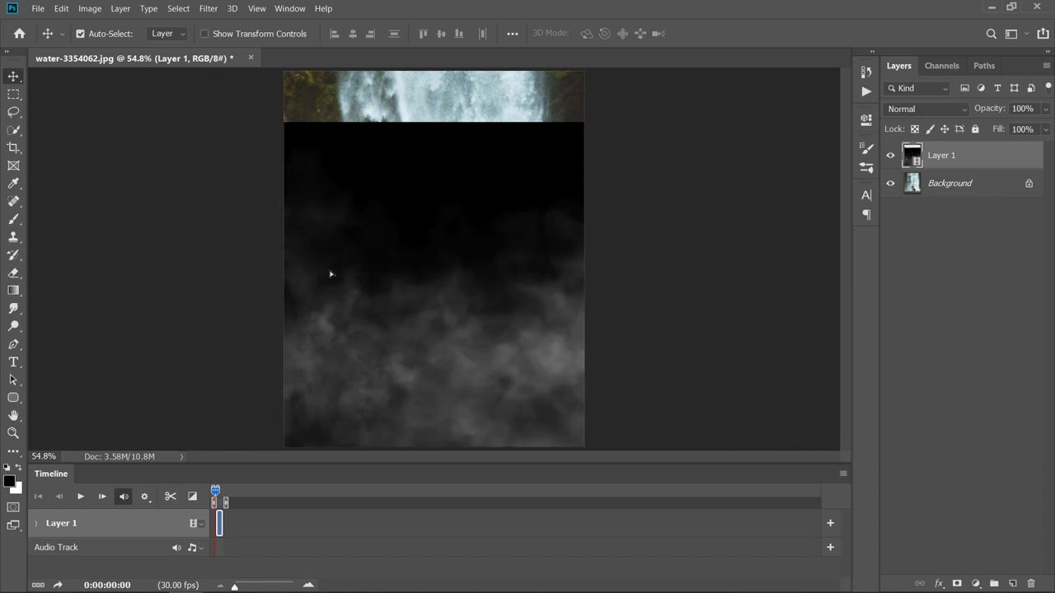
pyautogui.click(308, 585)
pyautogui.click(308, 586)
pyautogui.click(308, 585)
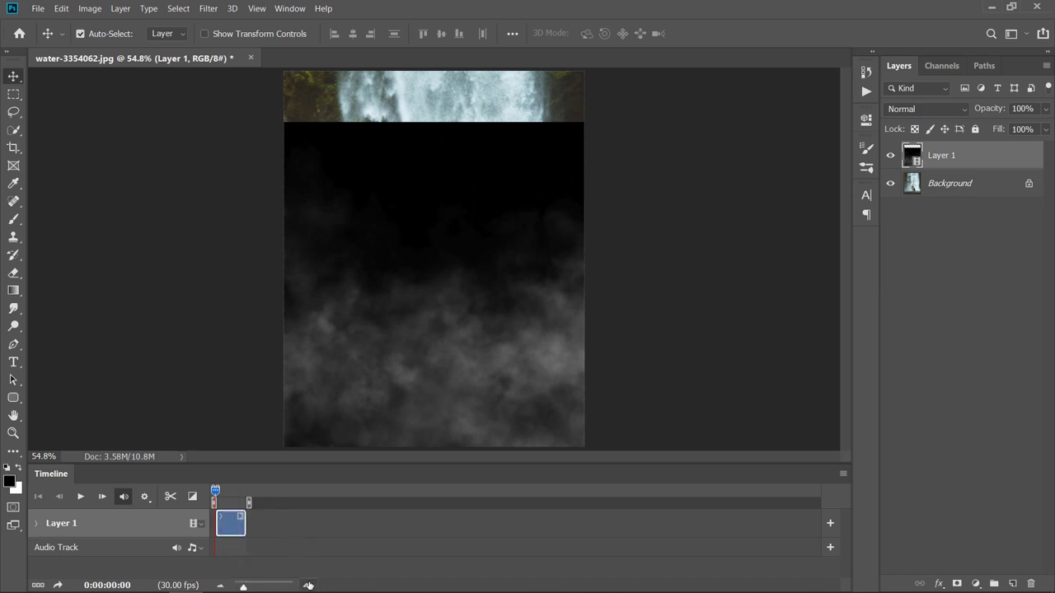
pyautogui.click(308, 586)
pyautogui.click(308, 586)
pyautogui.click(309, 585)
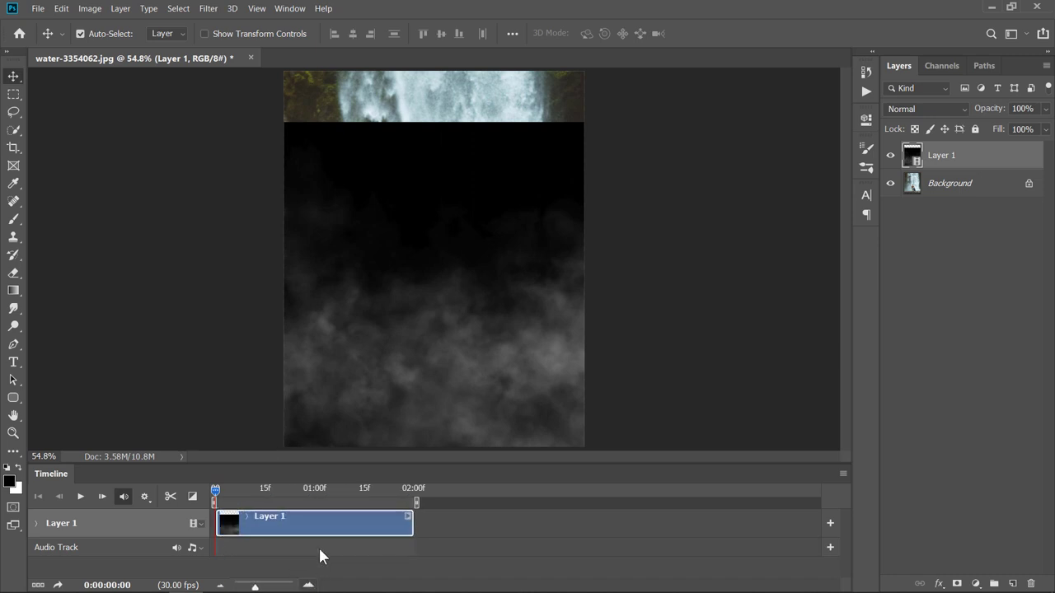
# Step: Play and stop the two-second fog clip to preview it
pyautogui.click(80, 496)
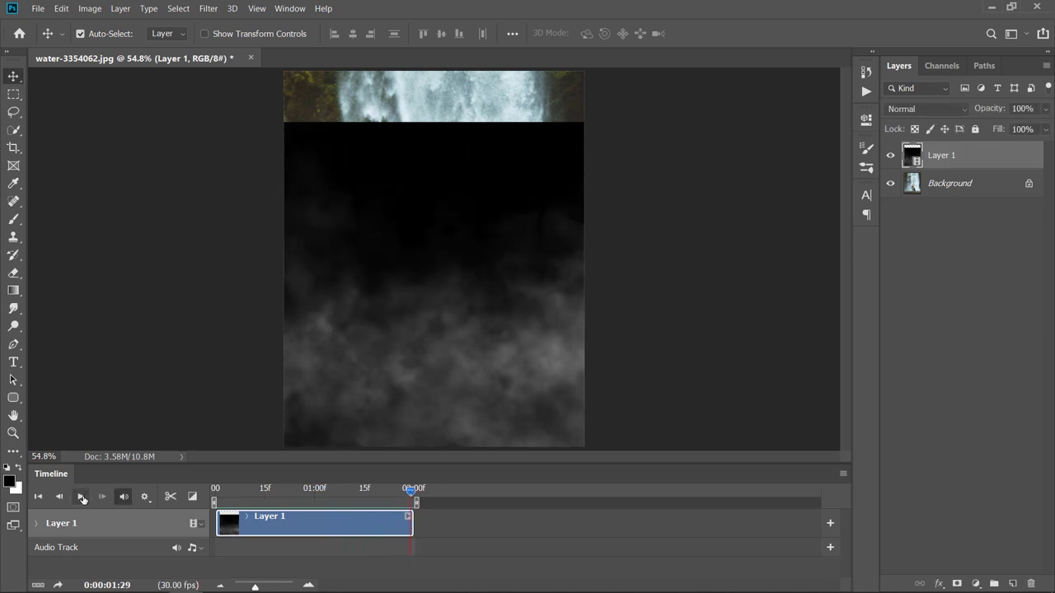
pyautogui.click(82, 497)
pyautogui.click(81, 497)
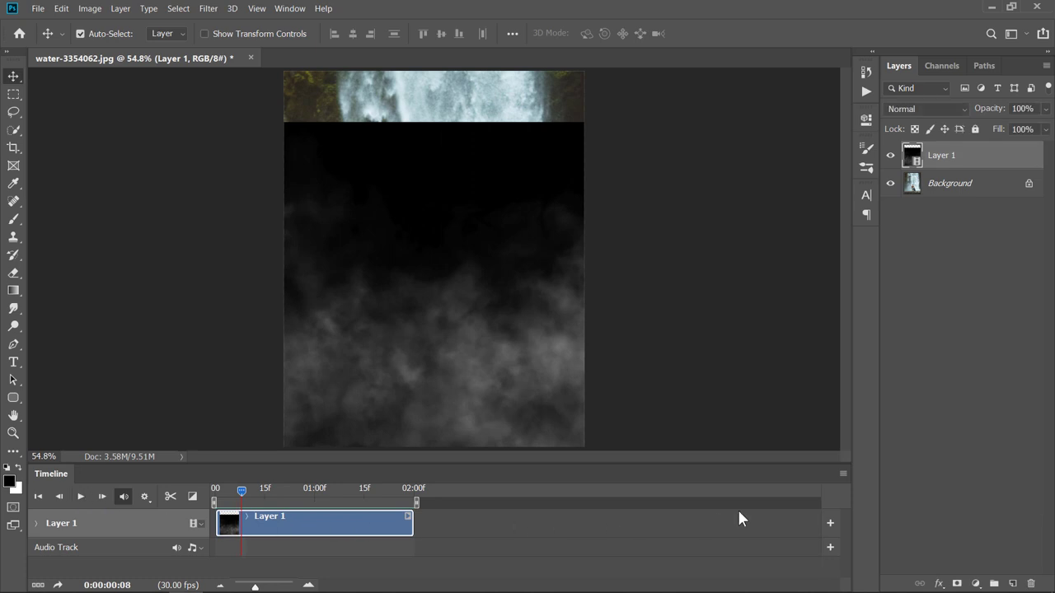
# Step: Turn on Loop Playback in the Timeline menu and preview the repeating fog
pyautogui.click(843, 474)
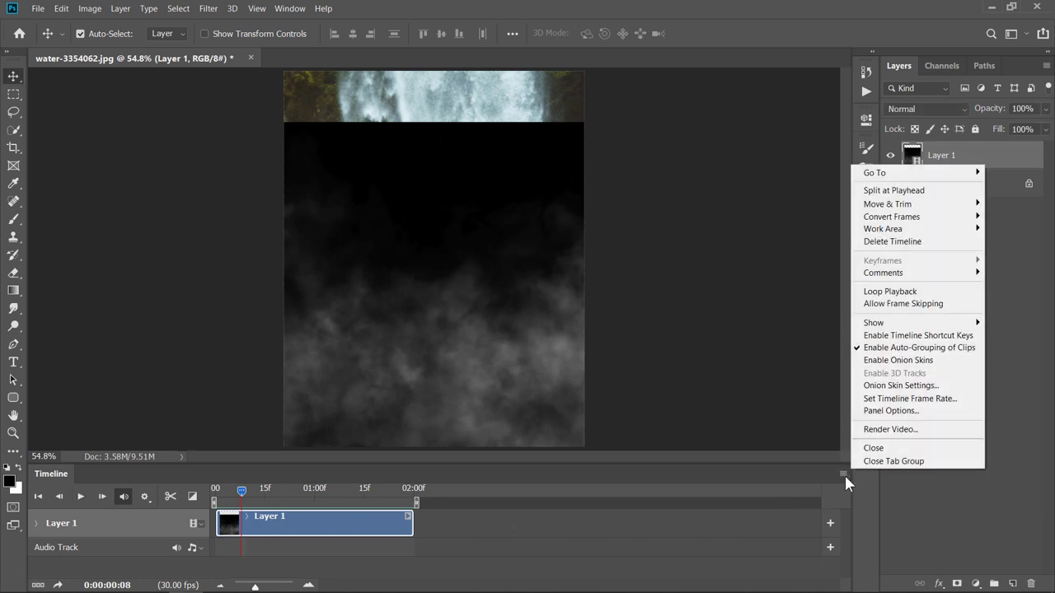
pyautogui.click(892, 291)
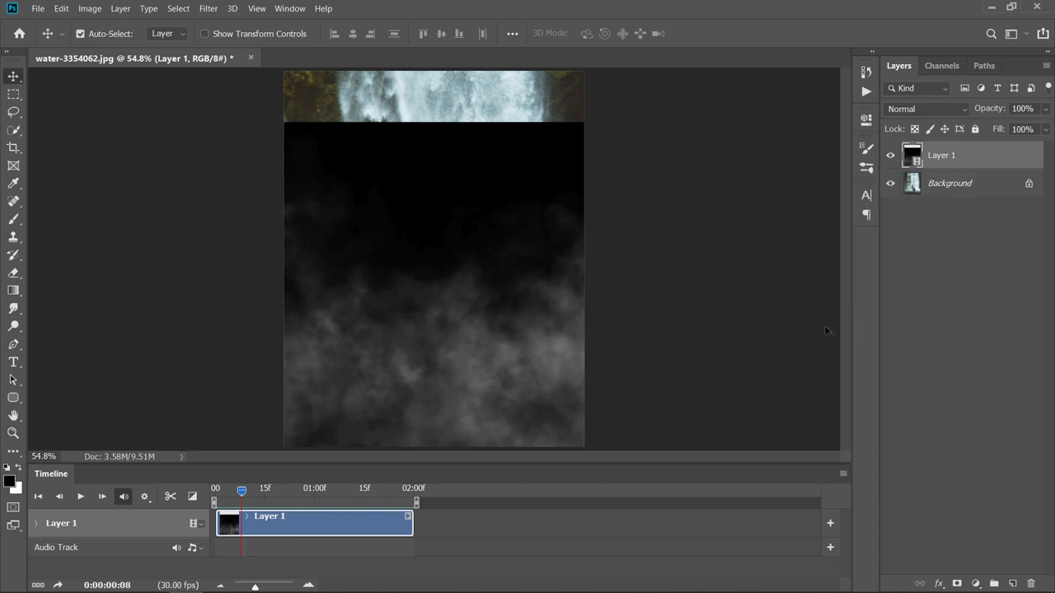
pyautogui.click(80, 496)
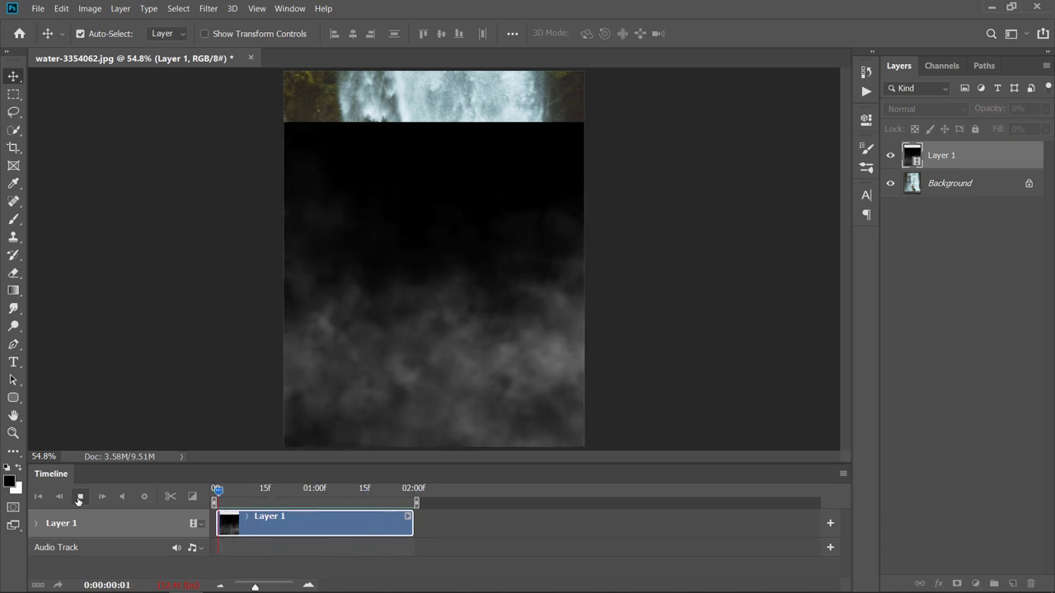
pyautogui.click(80, 497)
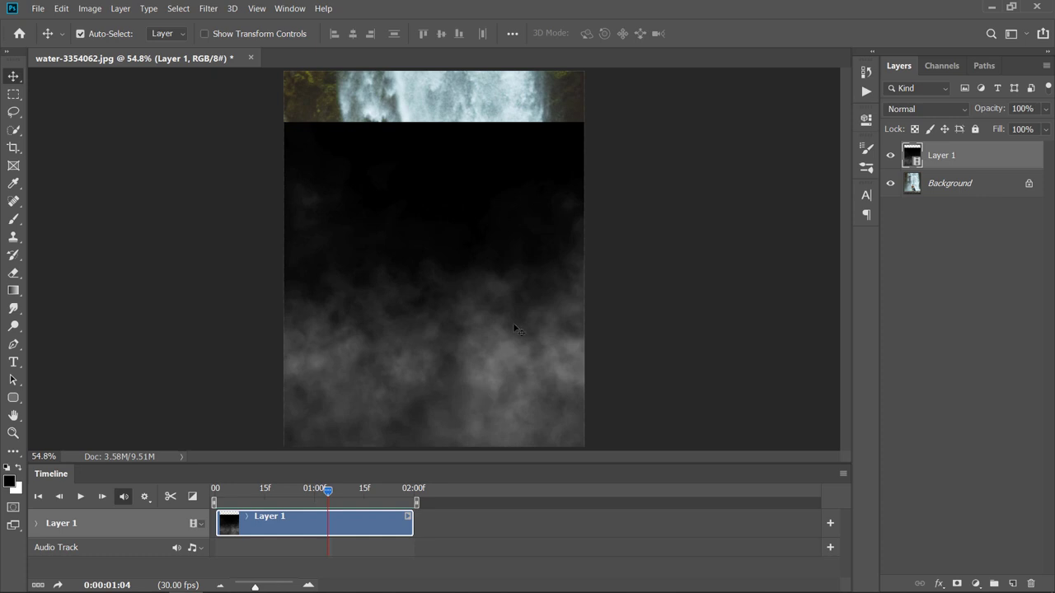
# Step: Blend the fog layer with Screen mode and add a Levels adjustment layer
pyautogui.click(945, 107)
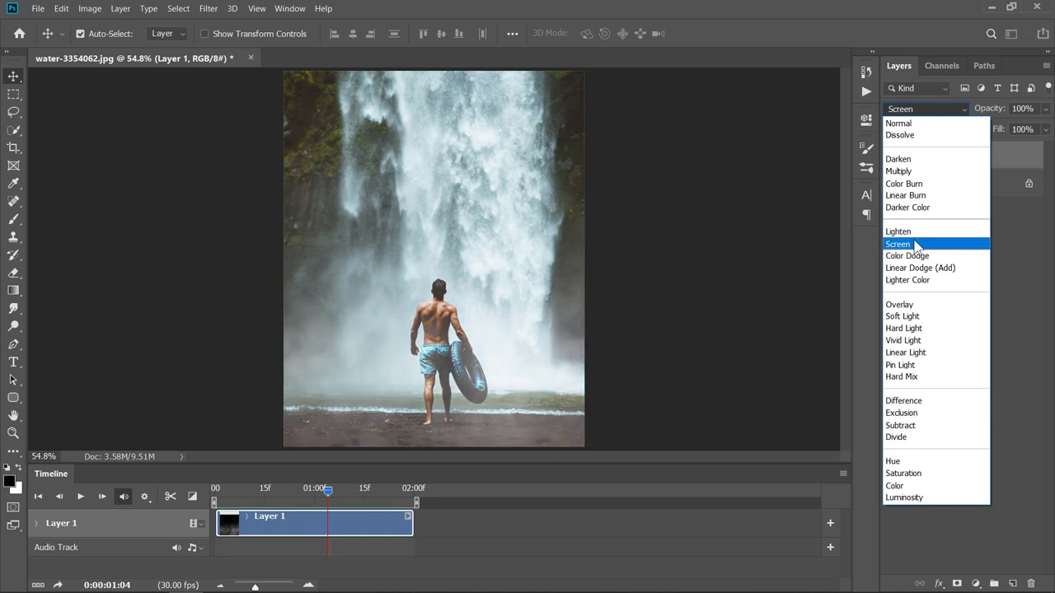
pyautogui.click(915, 245)
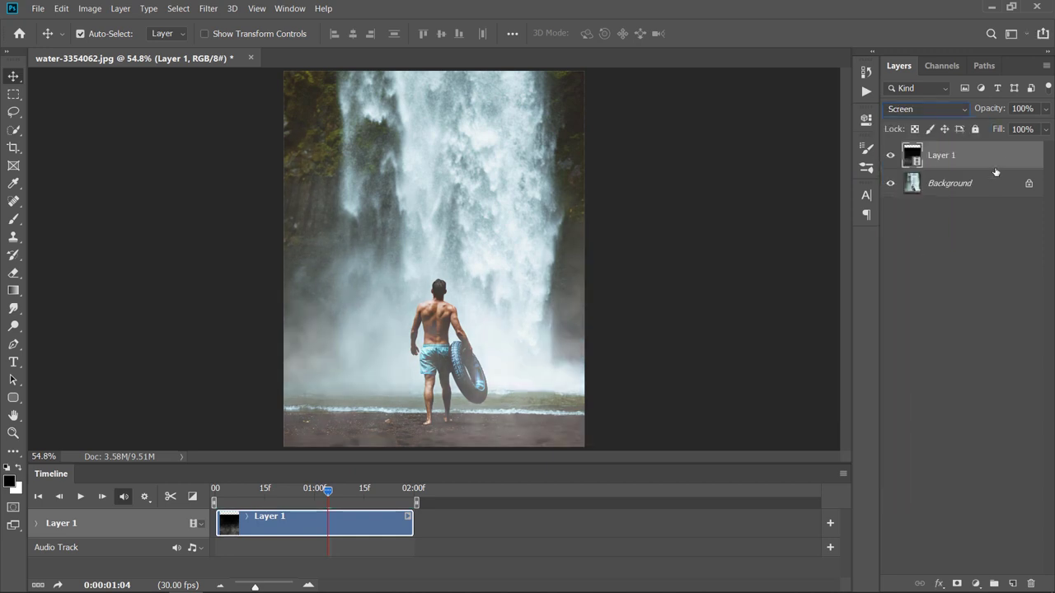
pyautogui.click(977, 584)
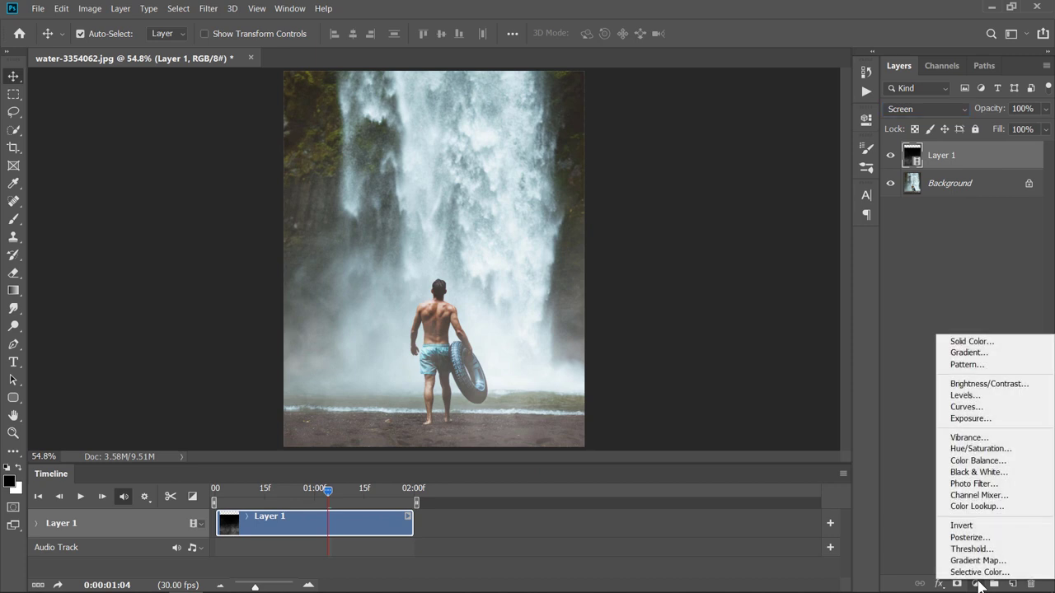
pyautogui.click(965, 397)
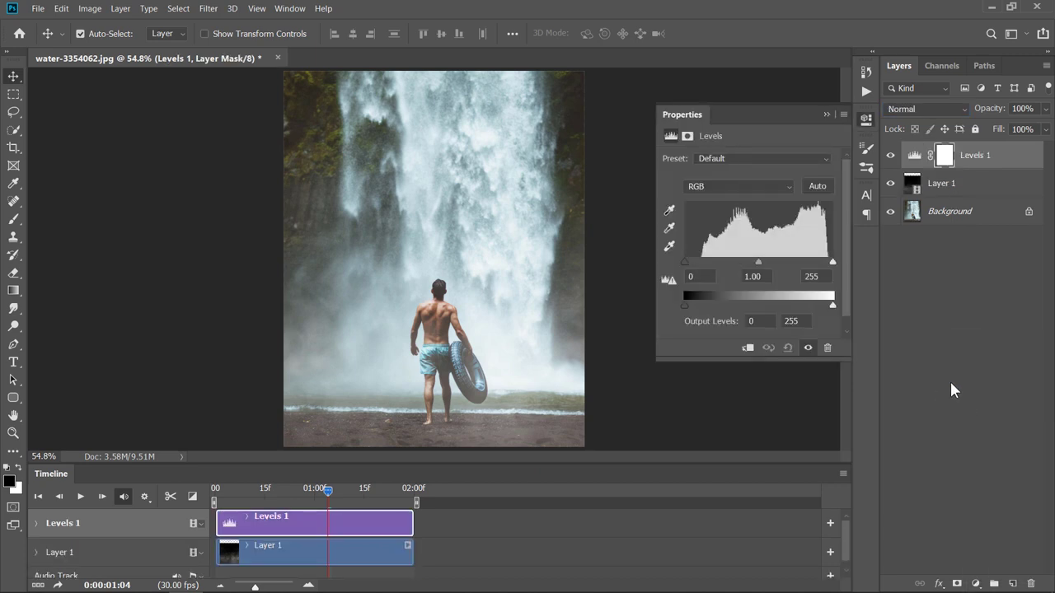
# Step: Clip Levels 1 to the fog and set its input levels to 7, 1.00, 117
pyautogui.click(747, 348)
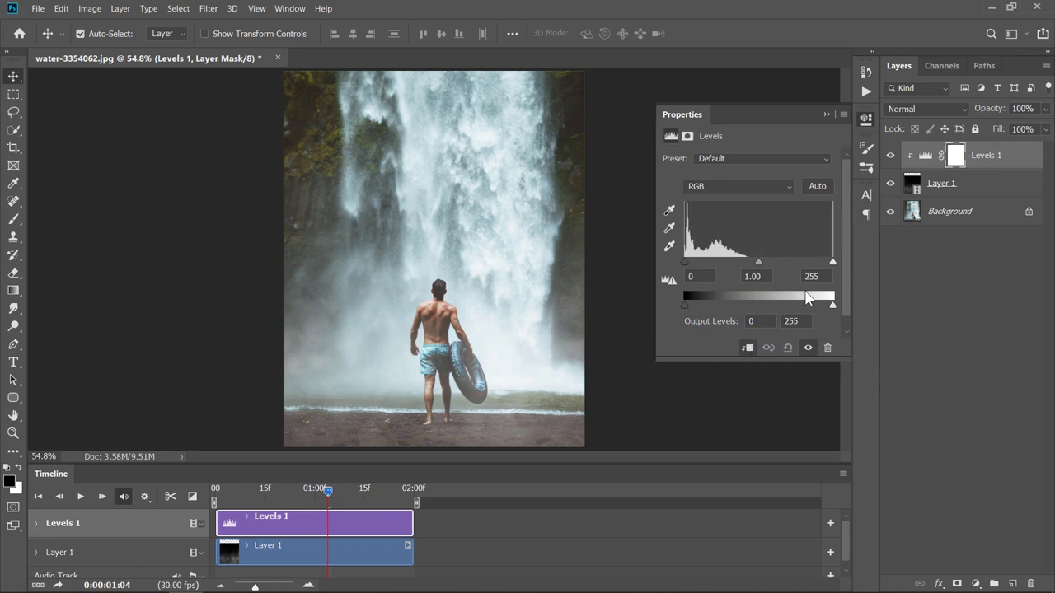
pyautogui.moveTo(832, 262); pyautogui.dragTo(753, 286)
pyautogui.moveTo(684, 259); pyautogui.dragTo(688, 258)
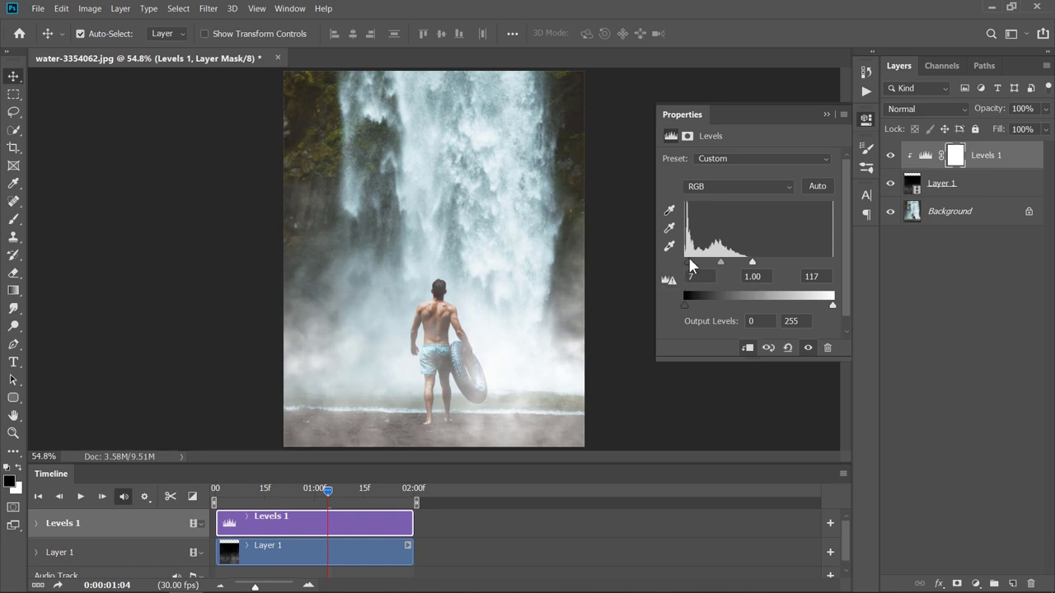
pyautogui.click(826, 115)
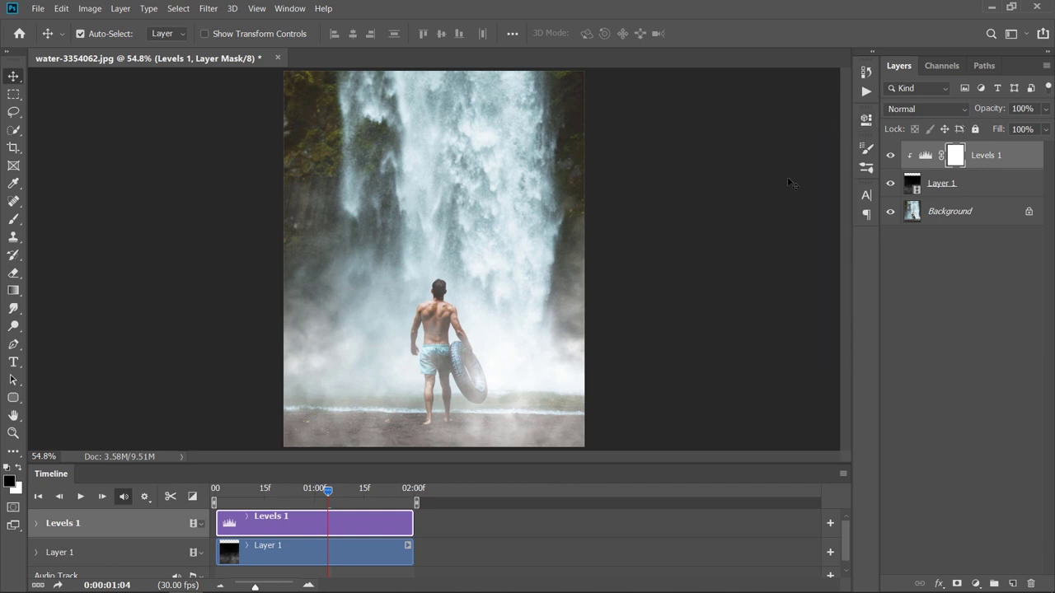
# Step: Return the playhead to the start and select the Levels 1 adjustment layer
pyautogui.click(287, 490)
pyautogui.click(211, 492)
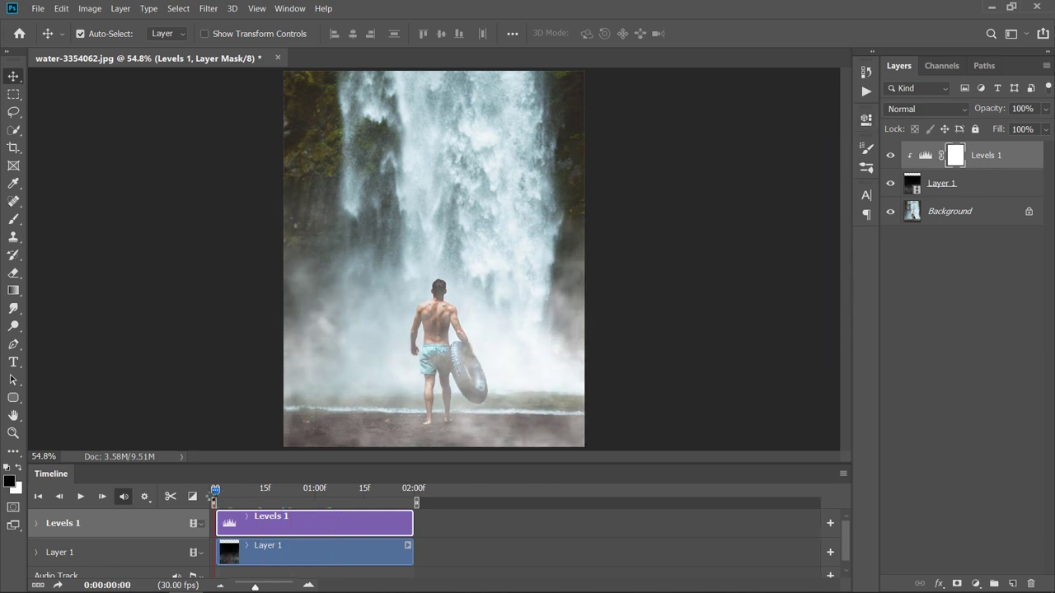
pyautogui.moveTo(245, 499)
pyautogui.mouseDown()
pyautogui.moveTo(412, 494)
pyautogui.moveTo(215, 492)
pyautogui.mouseUp()
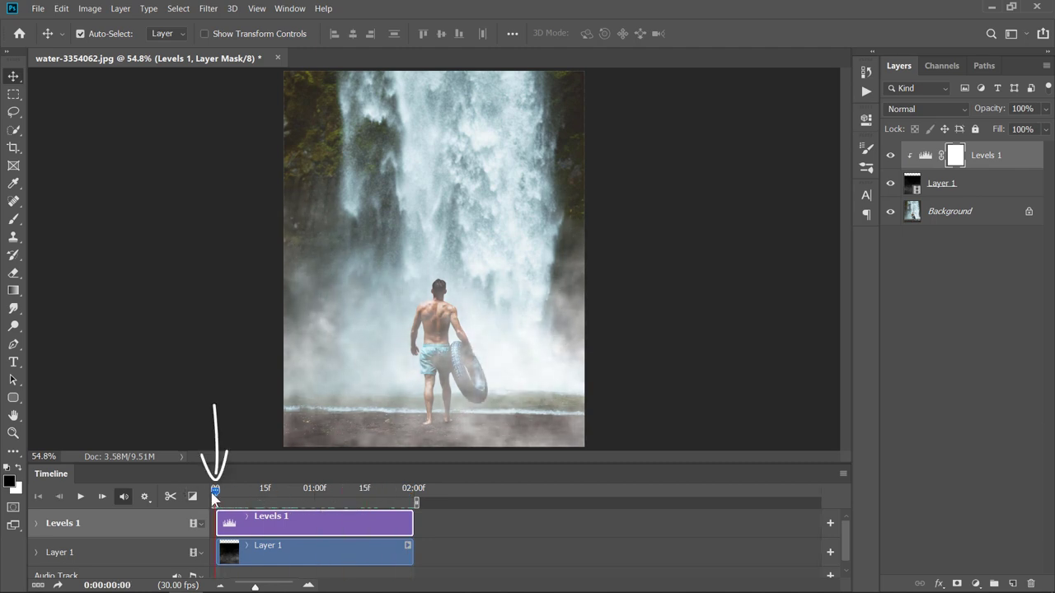
pyautogui.click(1008, 159)
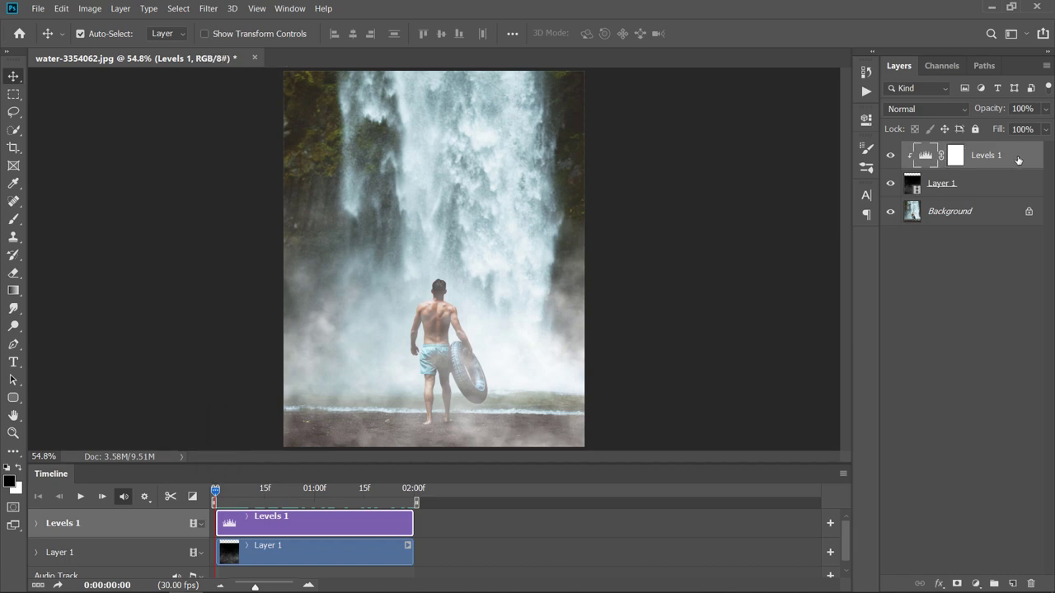
# Step: Add Fog40000 from Assets > Fog4 as a new video layer sequence, Layer 2
pyautogui.click(121, 9)
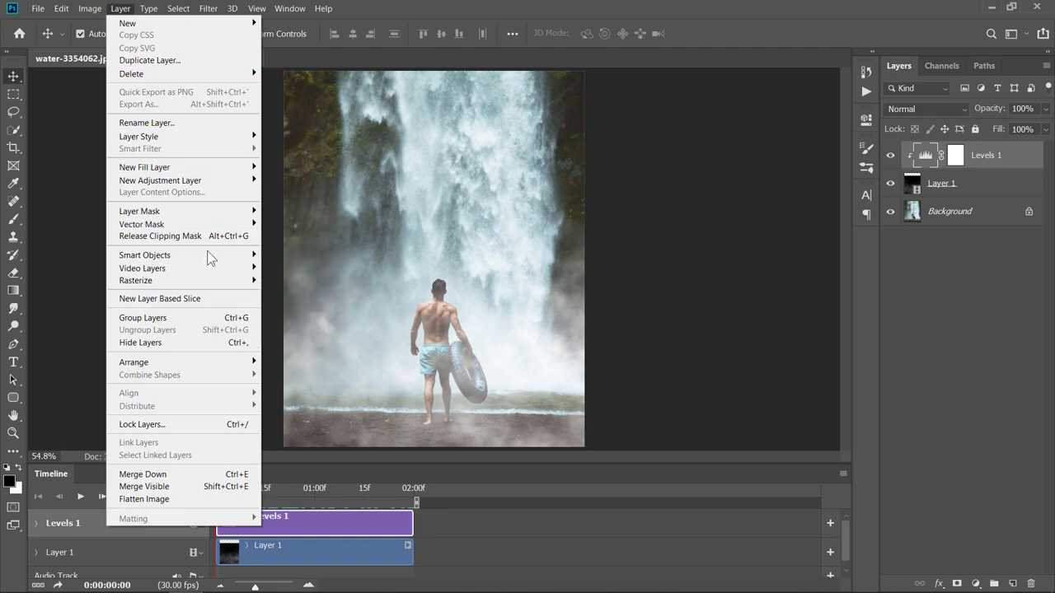
pyautogui.moveTo(219, 270)
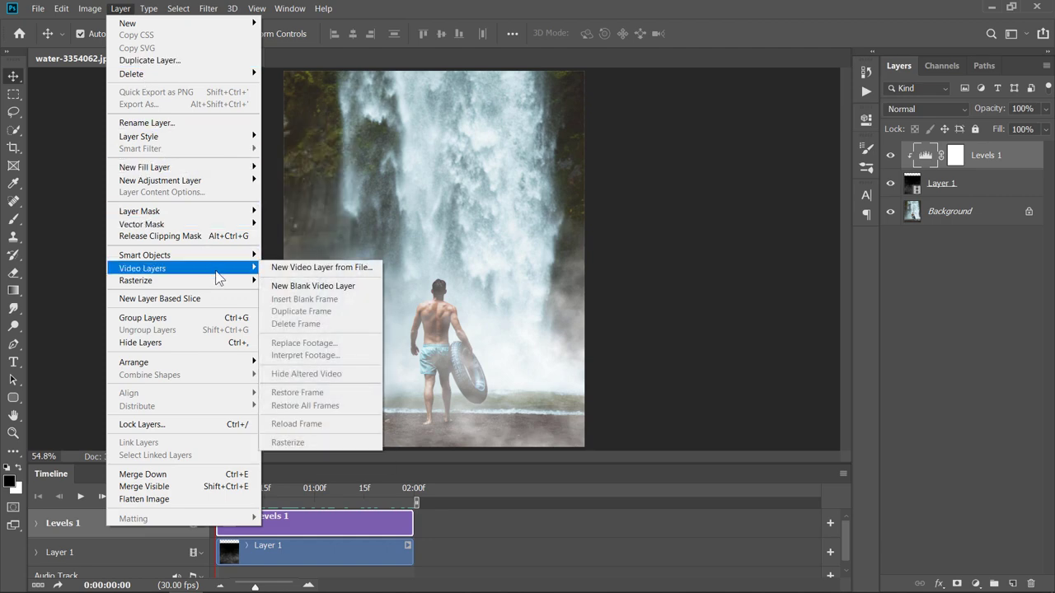
pyautogui.click(321, 268)
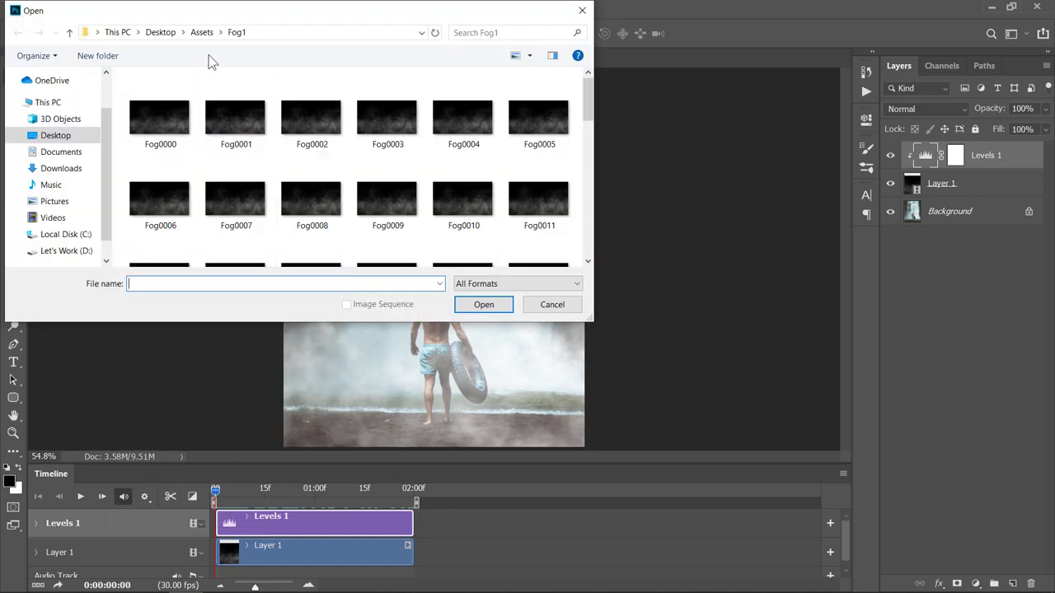
pyautogui.click(203, 33)
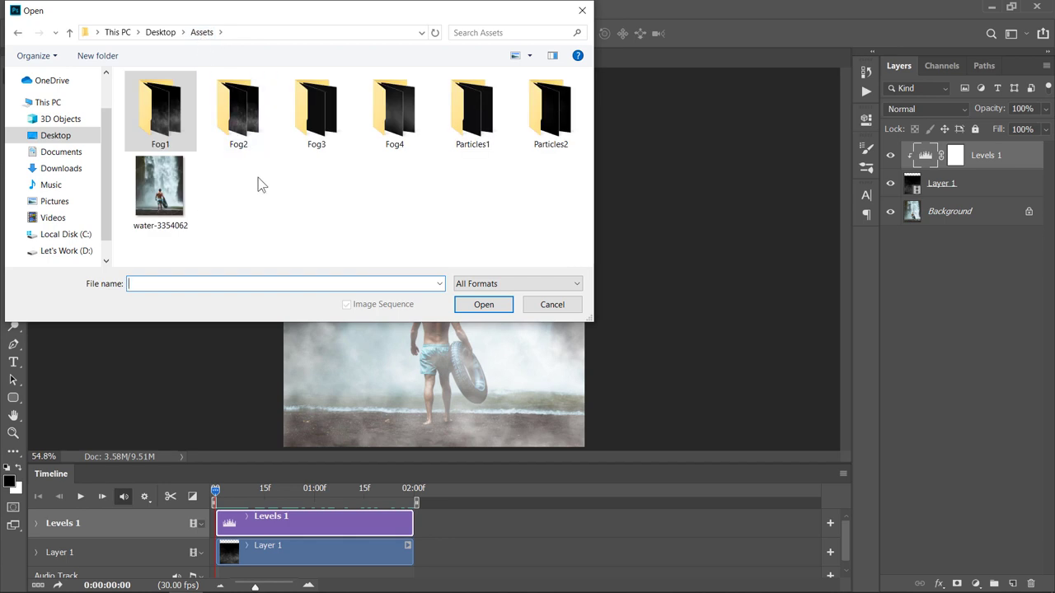
pyautogui.click(401, 152)
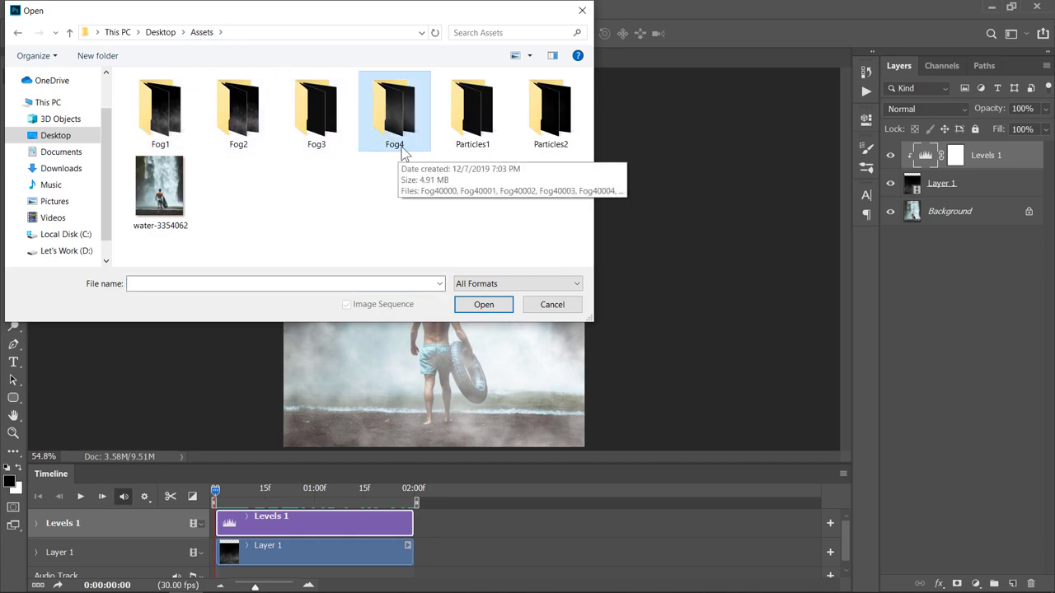
pyautogui.doubleClick(403, 154)
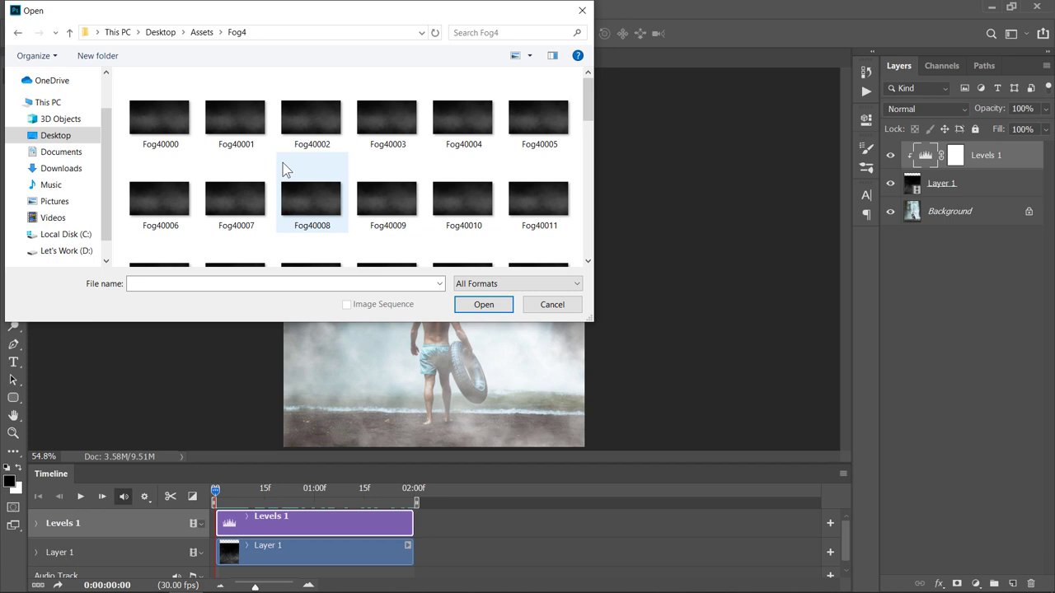
pyautogui.click(176, 141)
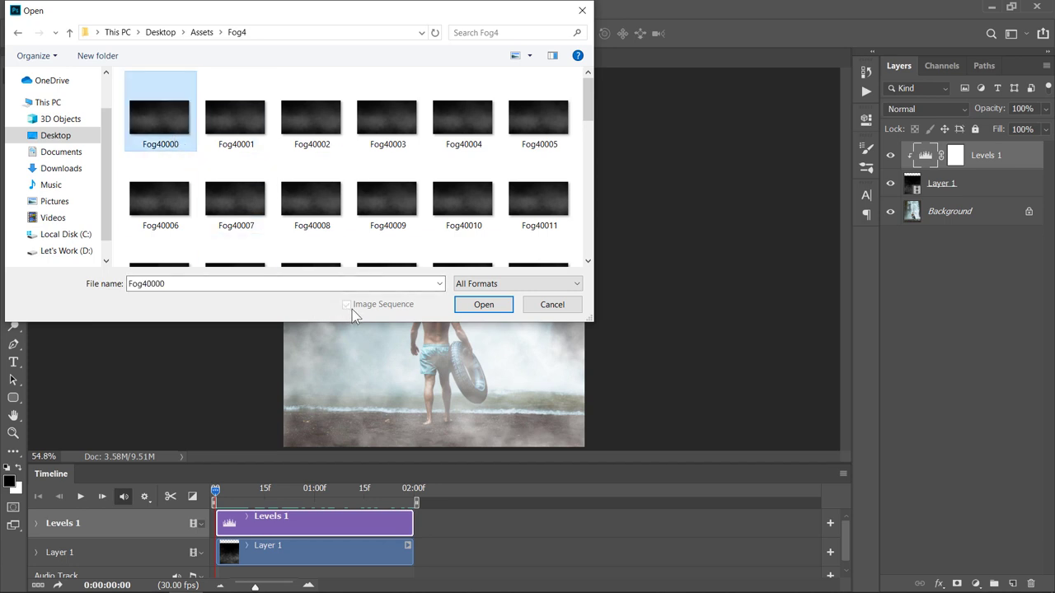
pyautogui.click(484, 305)
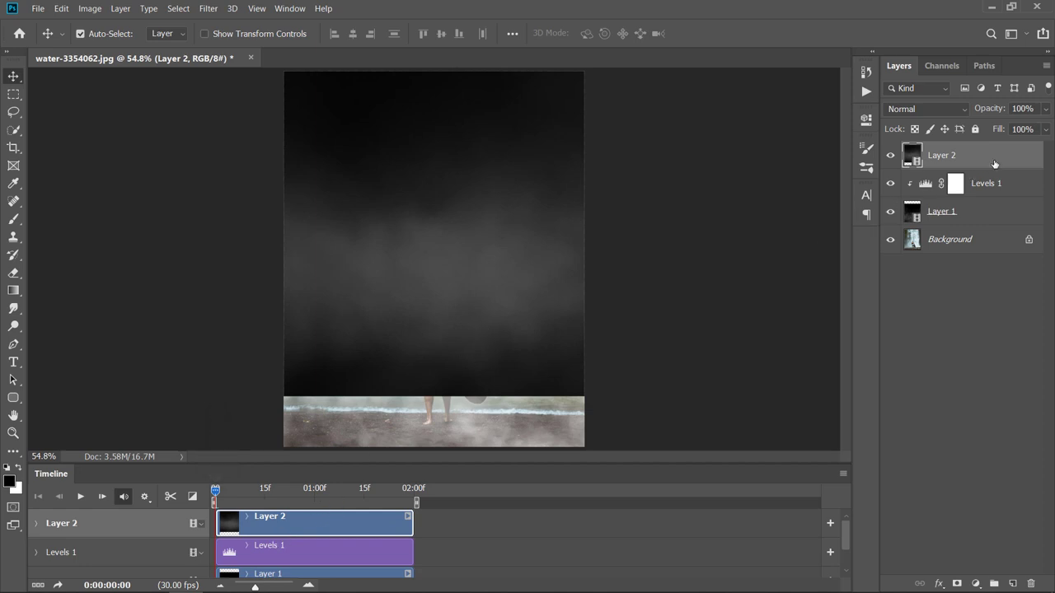
# Step: Convert Layer 2 to a smart object, scale it to 80.66%, and move it lower
pyautogui.hotkey('ctrl', 't')
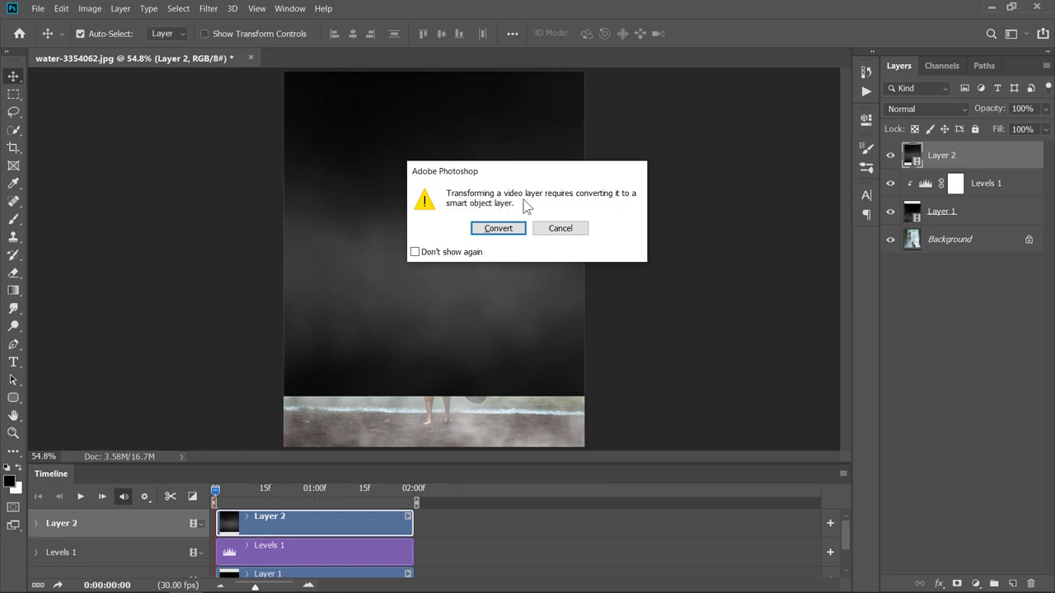
pyautogui.click(496, 231)
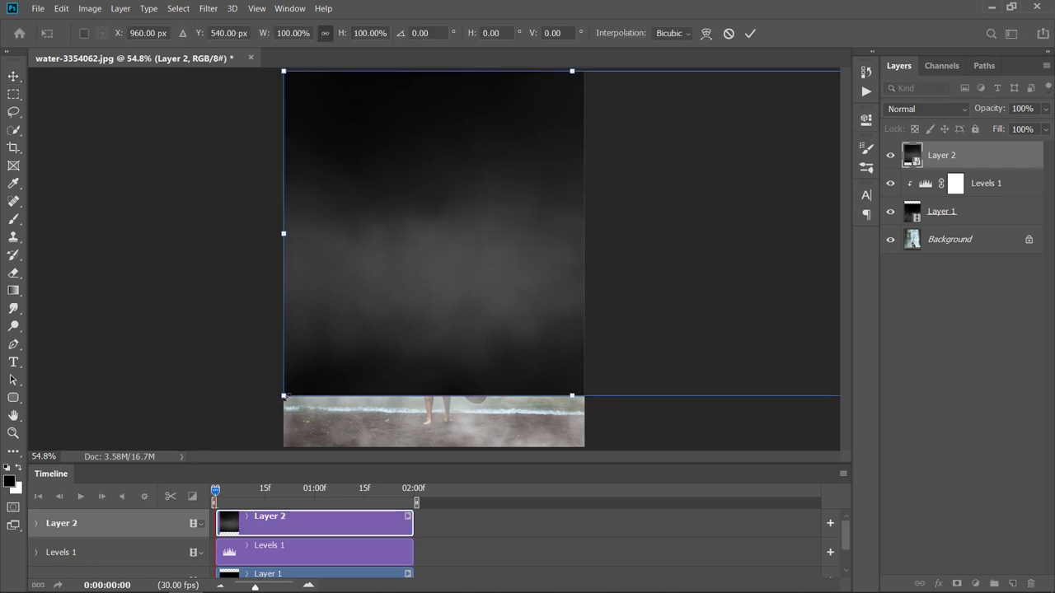
pyautogui.moveTo(284, 397); pyautogui.dragTo(405, 341)
pyautogui.moveTo(477, 261); pyautogui.dragTo(310, 420)
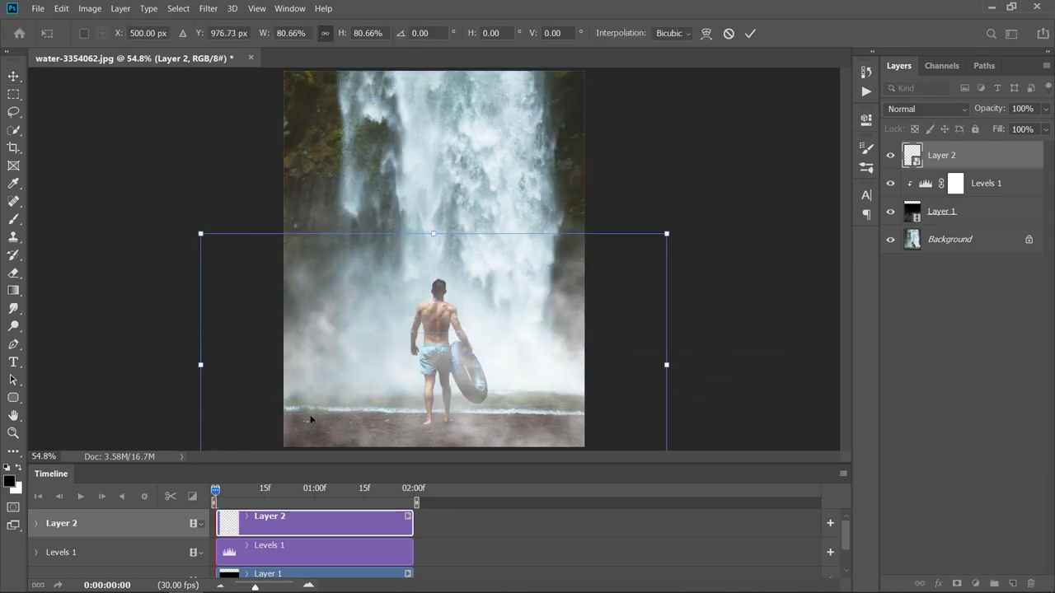
pyautogui.press('Return')
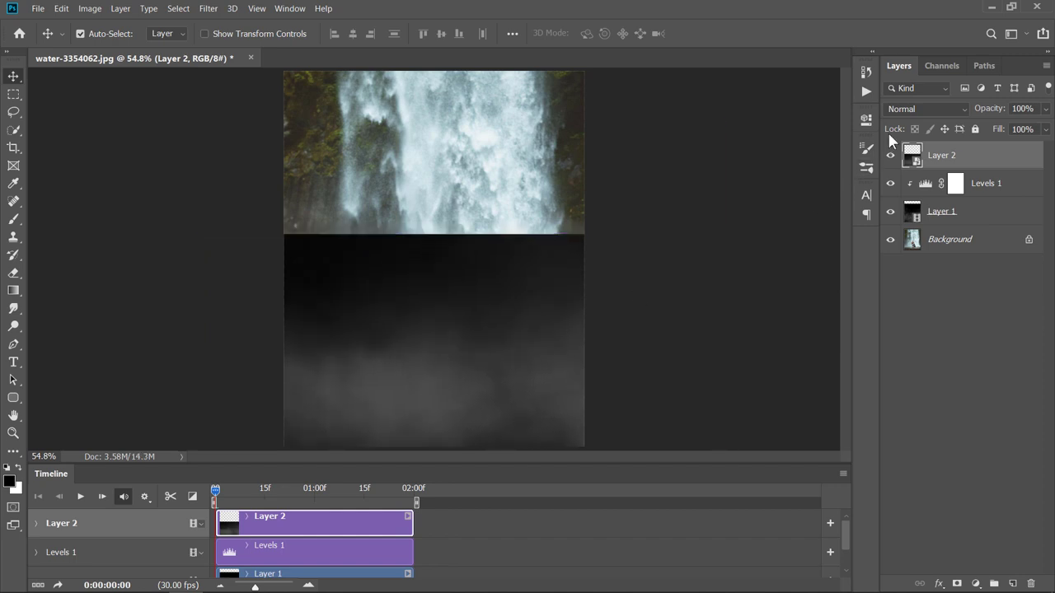
# Step: Set Layer 2's blend mode to Screen and inspect the mist at 100% zoom
pyautogui.click(902, 109)
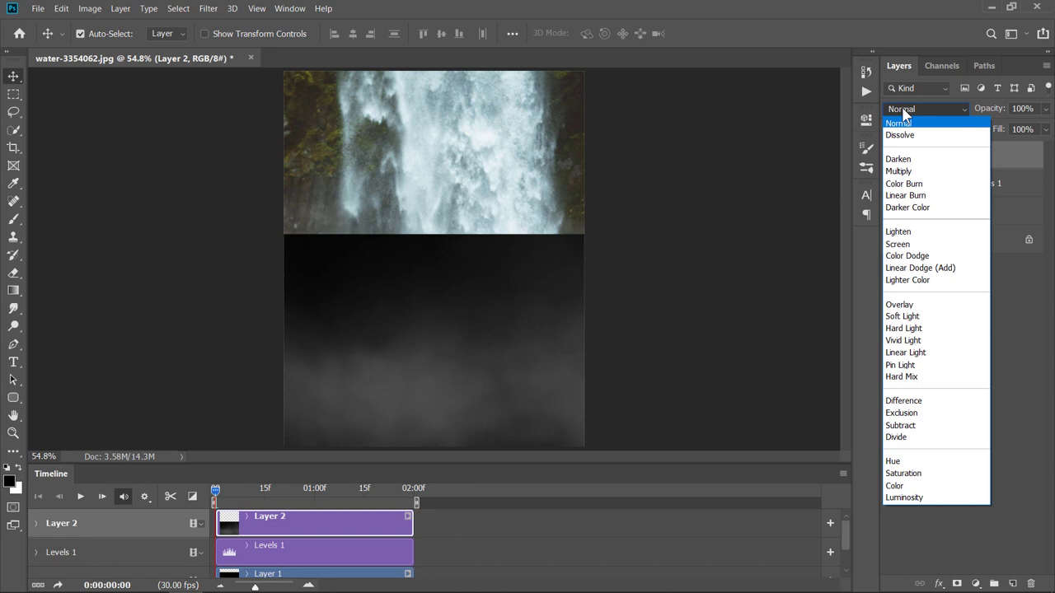
pyautogui.click(898, 245)
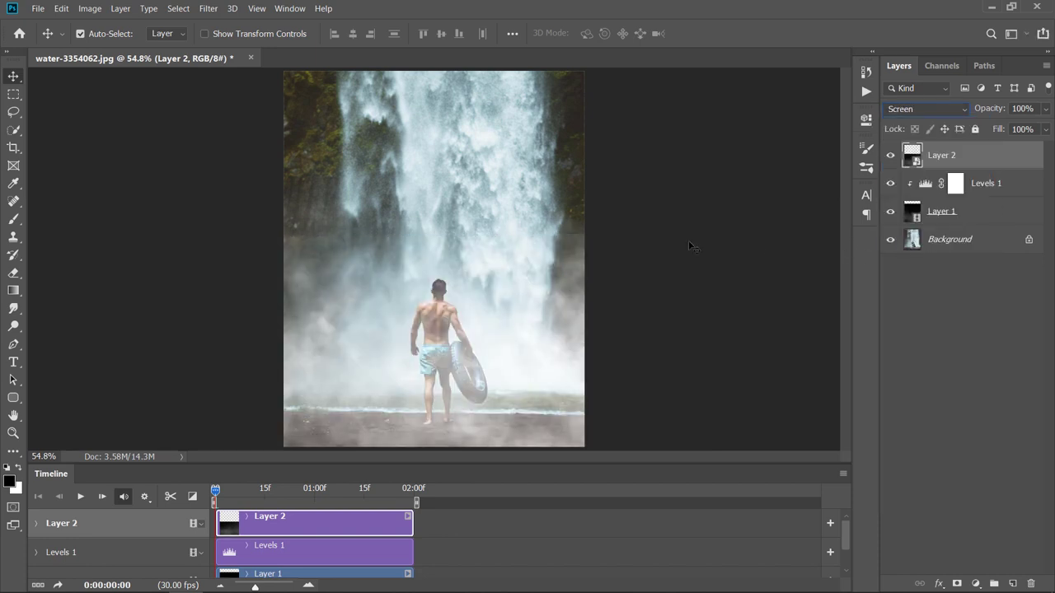
pyautogui.hotkey('ctrl', '=')
pyautogui.hotkey('ctrl', '=')
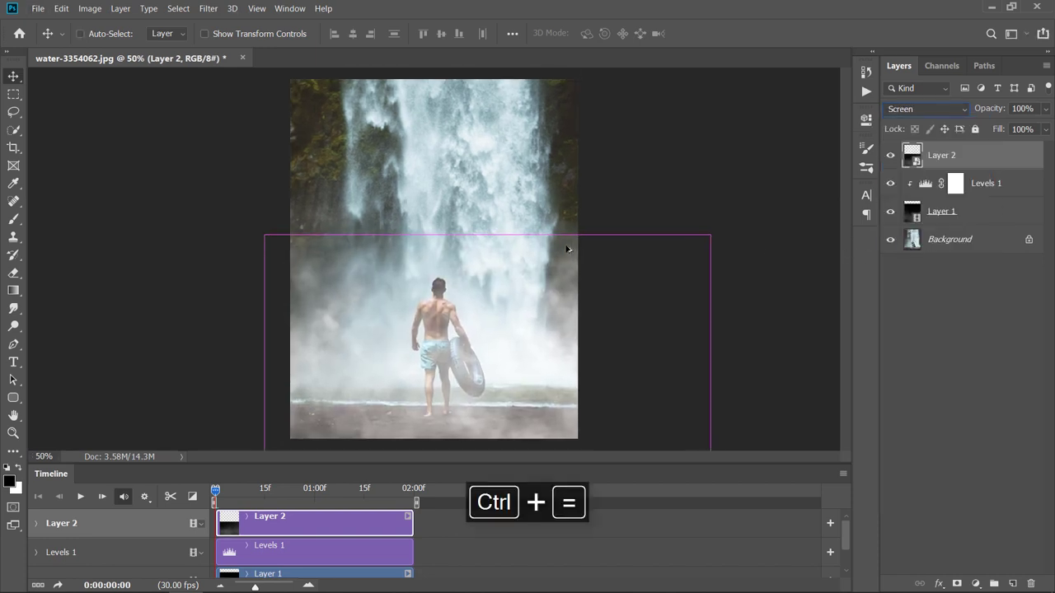
pyautogui.hscroll(5, 568, 251)
pyautogui.hscroll(-1, 264, 248)
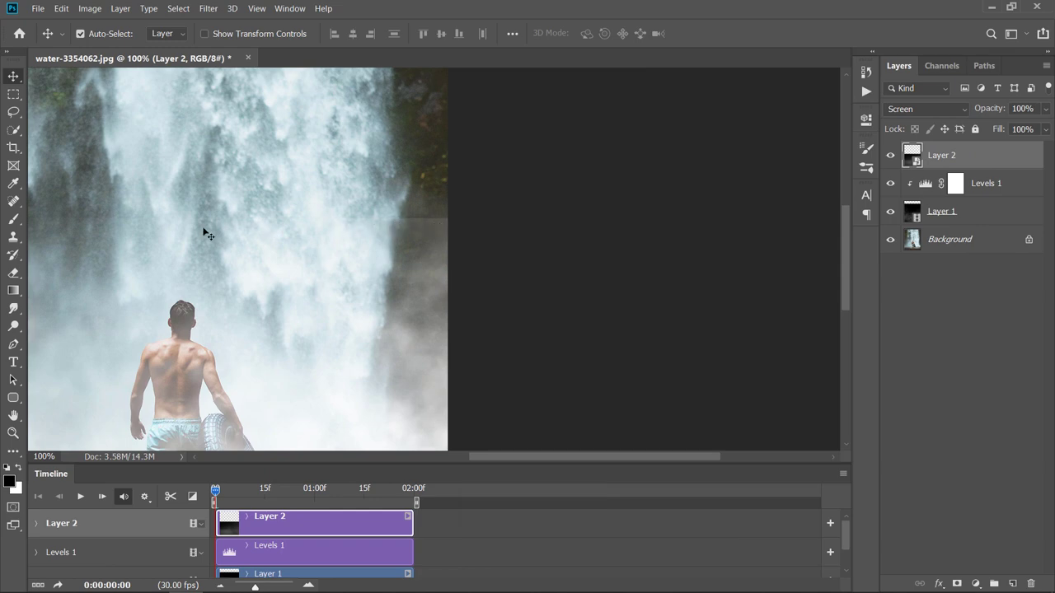
pyautogui.scroll(-3, 202, 239)
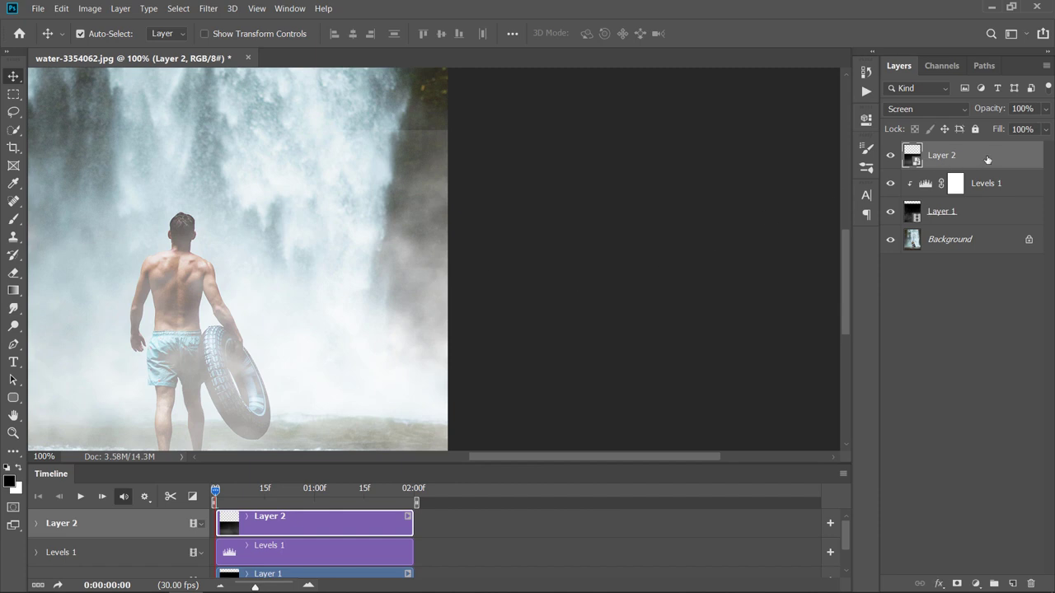
pyautogui.click(976, 583)
# Step: Add a Levels adjustment clipped to Layer 2, with input levels 22, 1.00 and 106
pyautogui.click(967, 395)
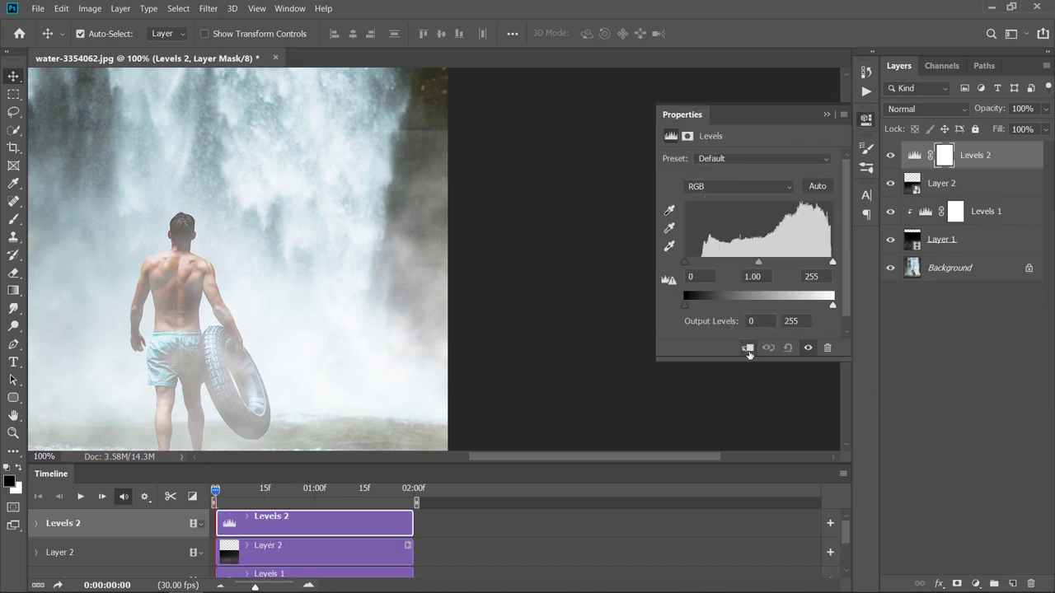
pyautogui.click(748, 349)
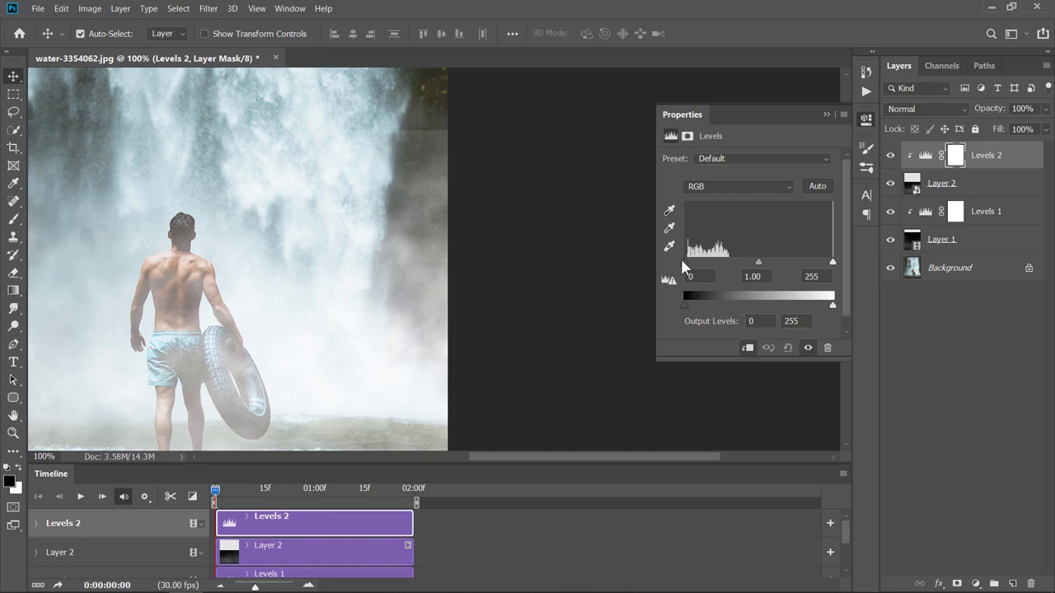
pyautogui.moveTo(685, 264); pyautogui.dragTo(699, 265)
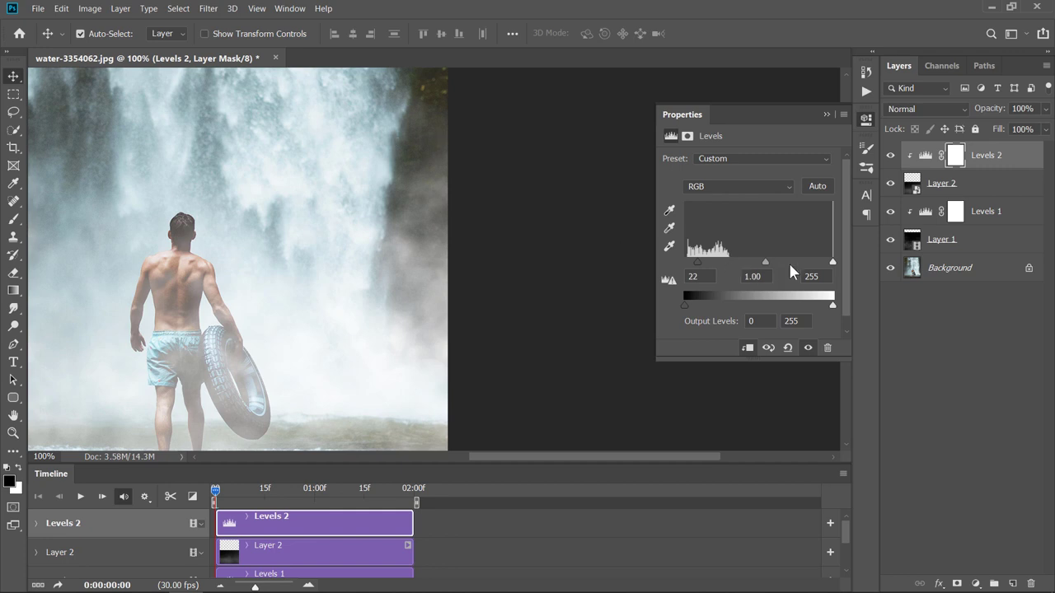
pyautogui.moveTo(831, 263); pyautogui.dragTo(770, 262)
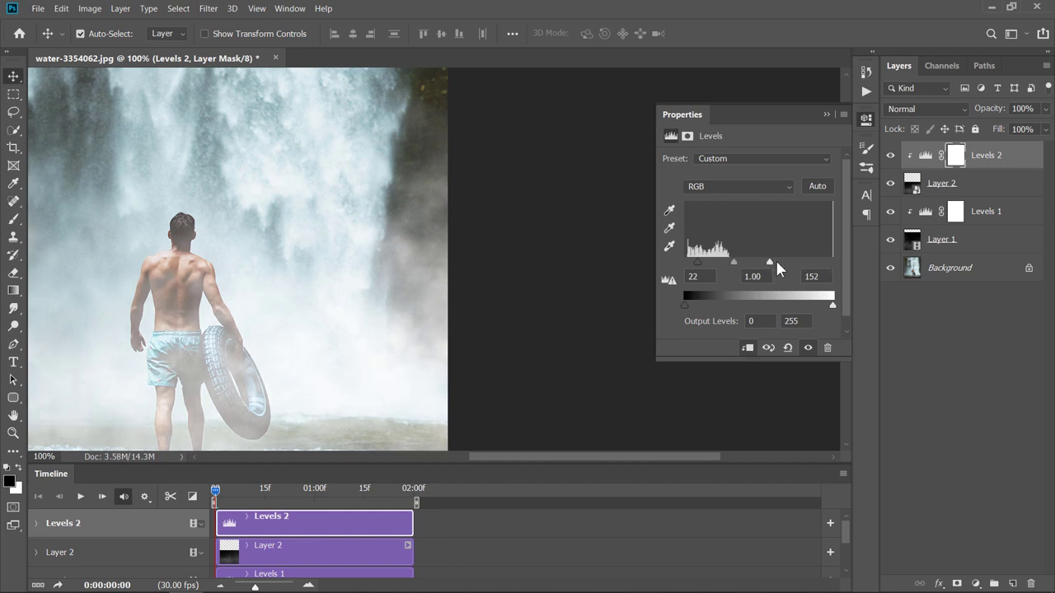
pyautogui.hotkey('ctrl', '0')
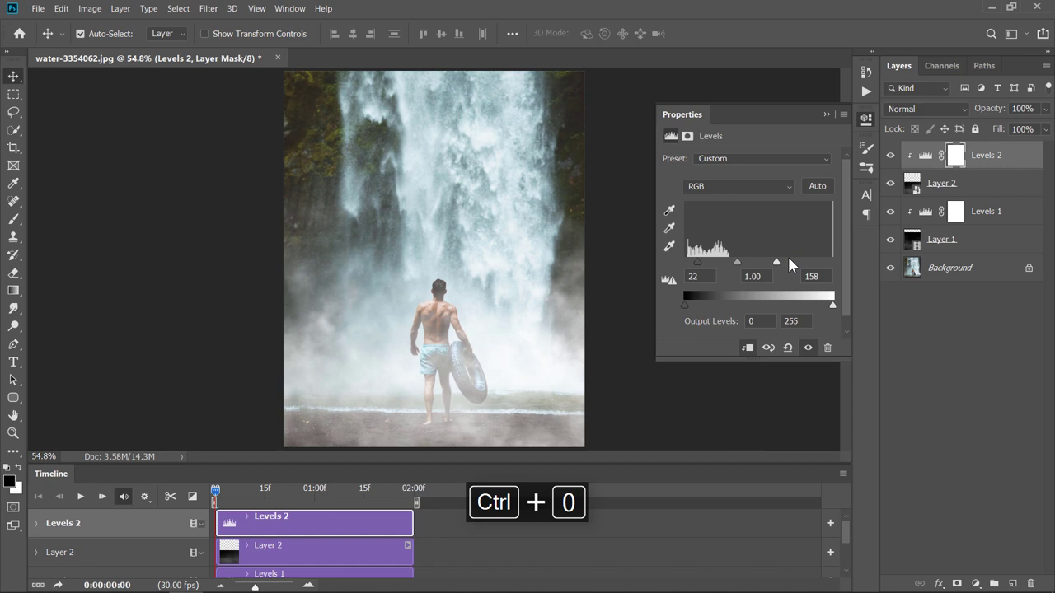
pyautogui.moveTo(776, 264); pyautogui.dragTo(754, 263)
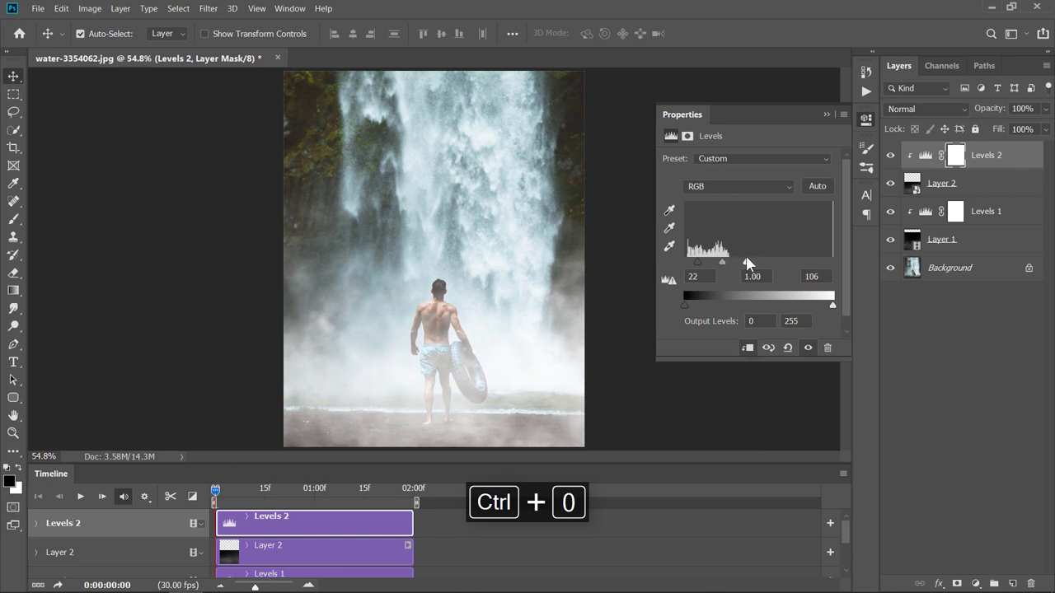
pyautogui.click(828, 114)
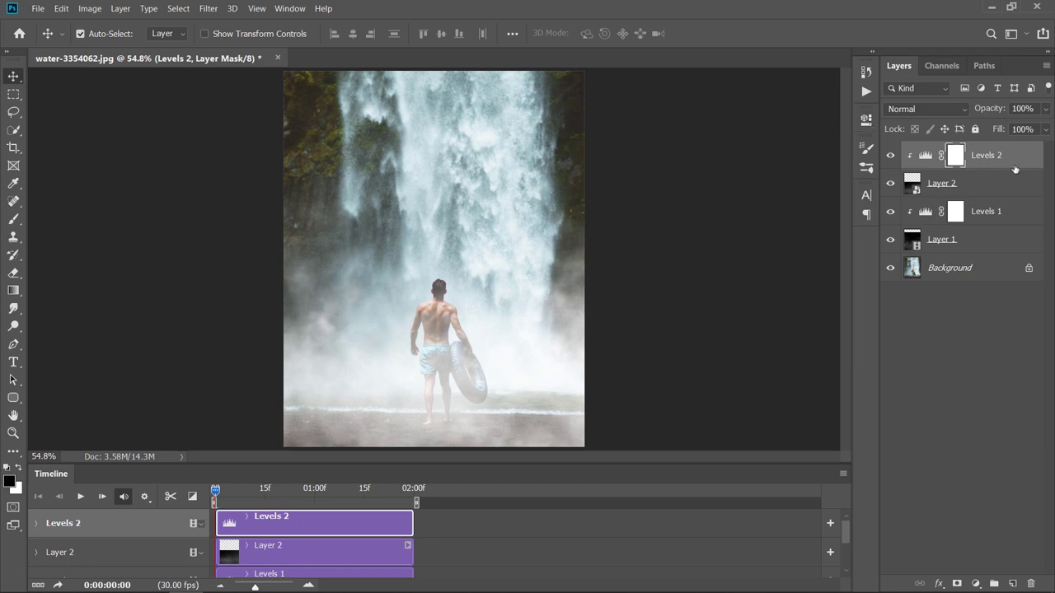
# Step: Start a new video layer from file and pick Dust10000 in the Assets > Particles1 folder
pyautogui.hotkey('ctrl', '2')
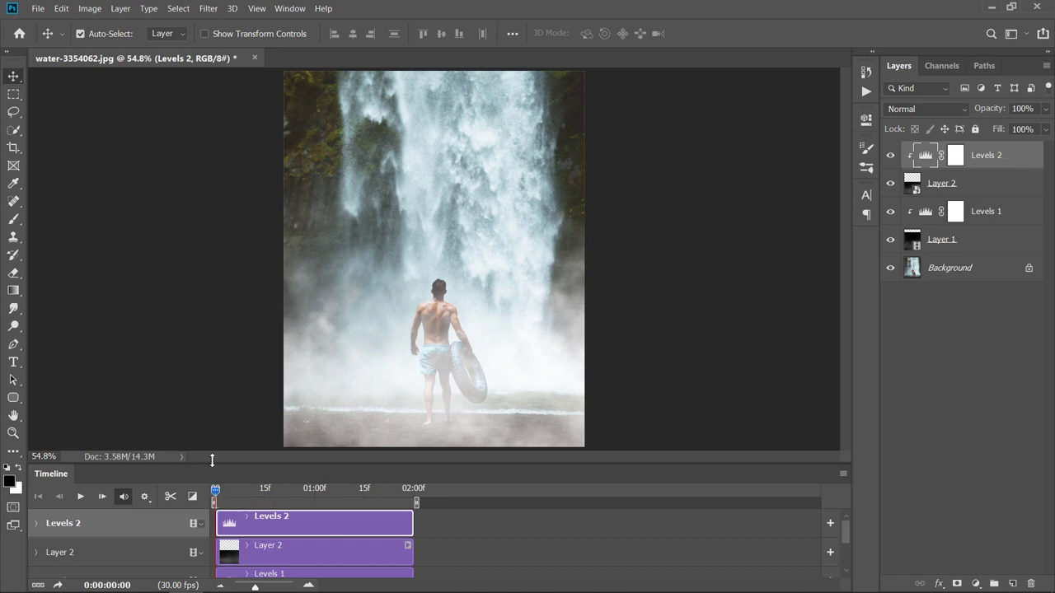
pyautogui.click(124, 9)
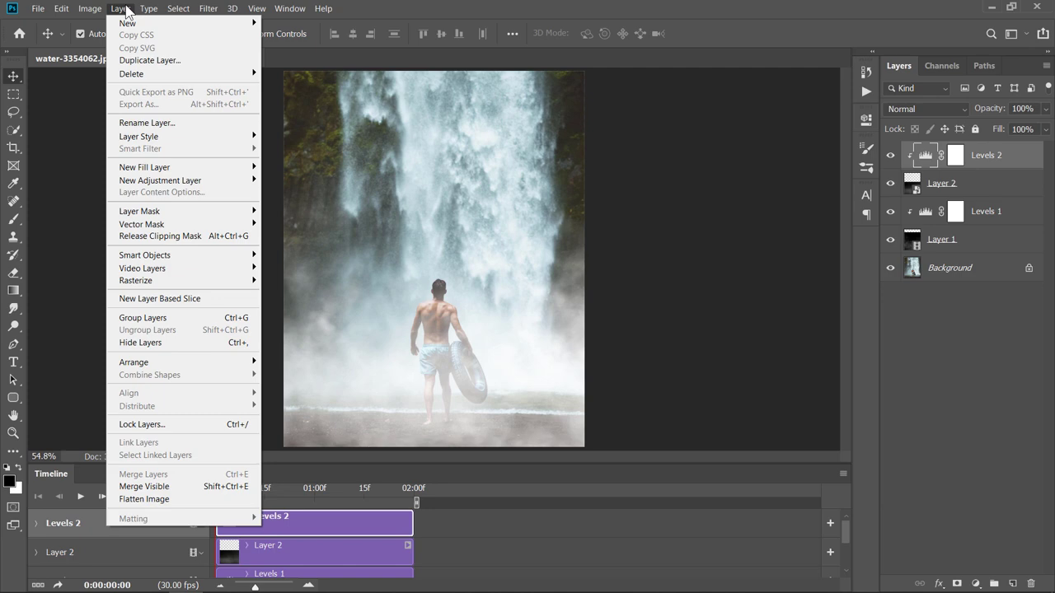
pyautogui.moveTo(198, 270)
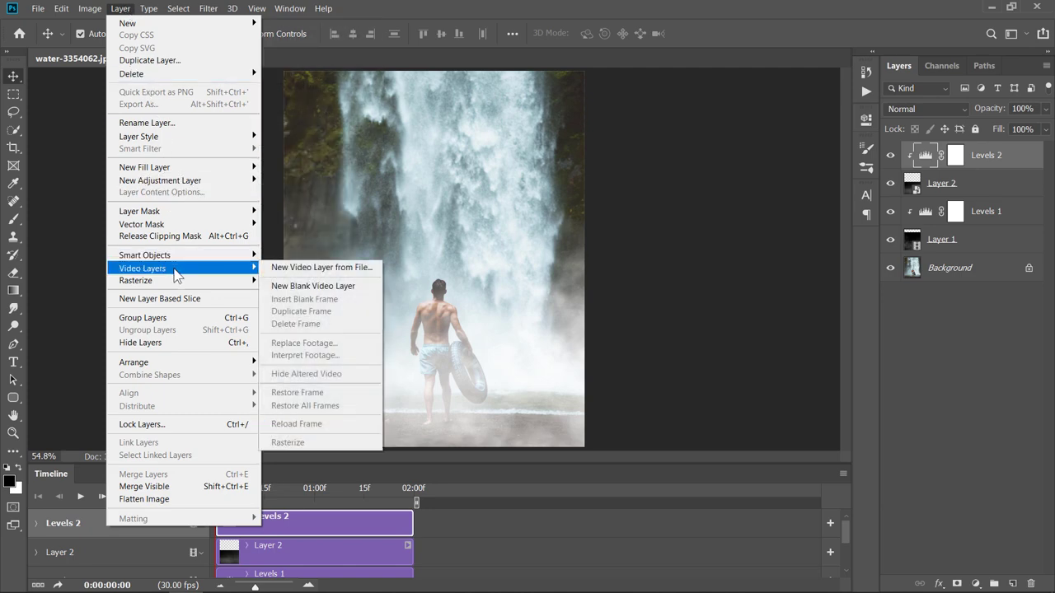
pyautogui.click(276, 268)
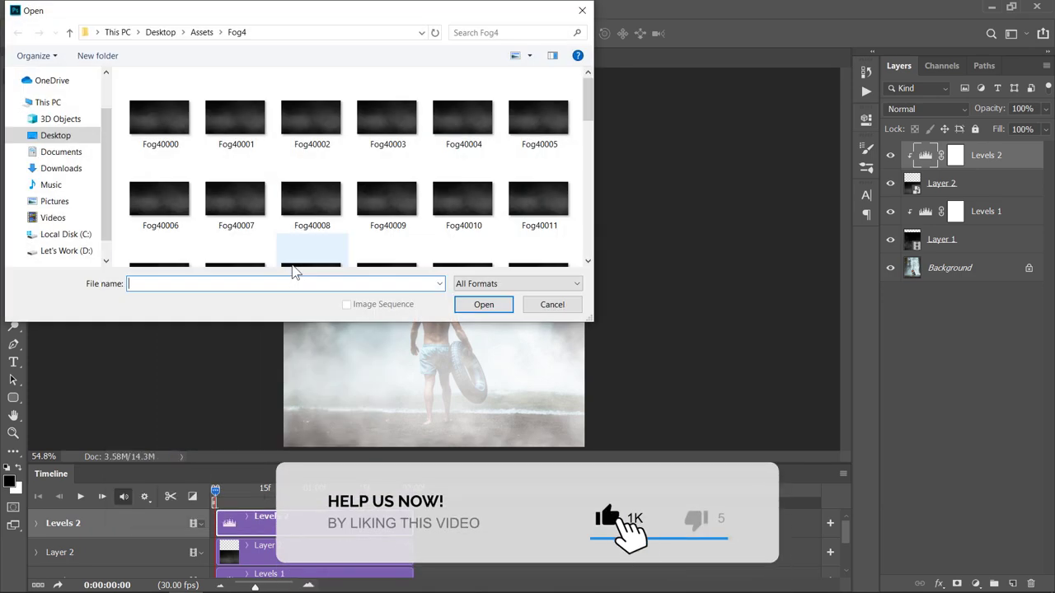
pyautogui.click(202, 33)
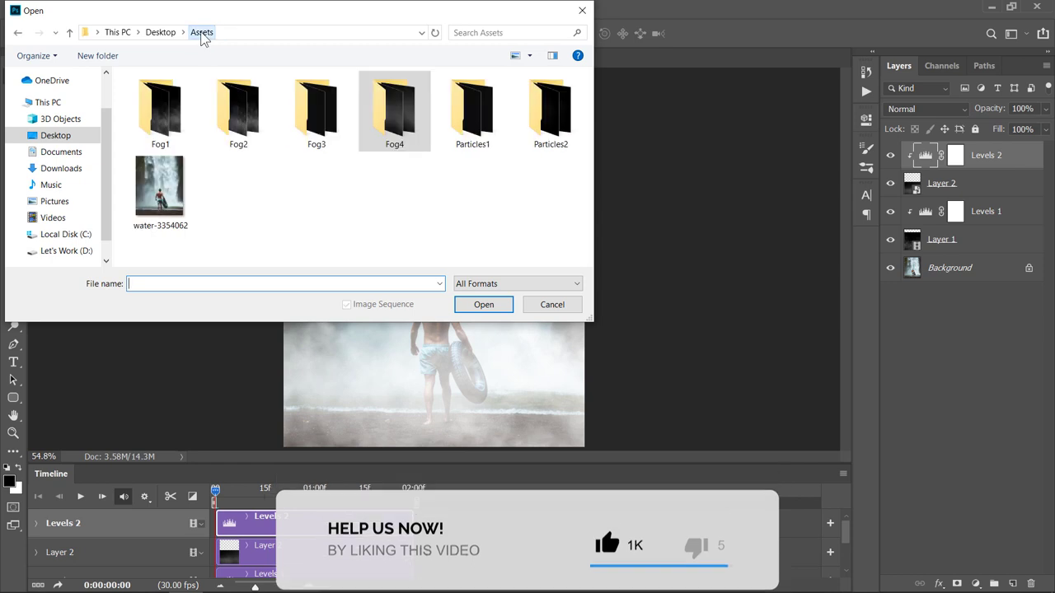
pyautogui.doubleClick(473, 136)
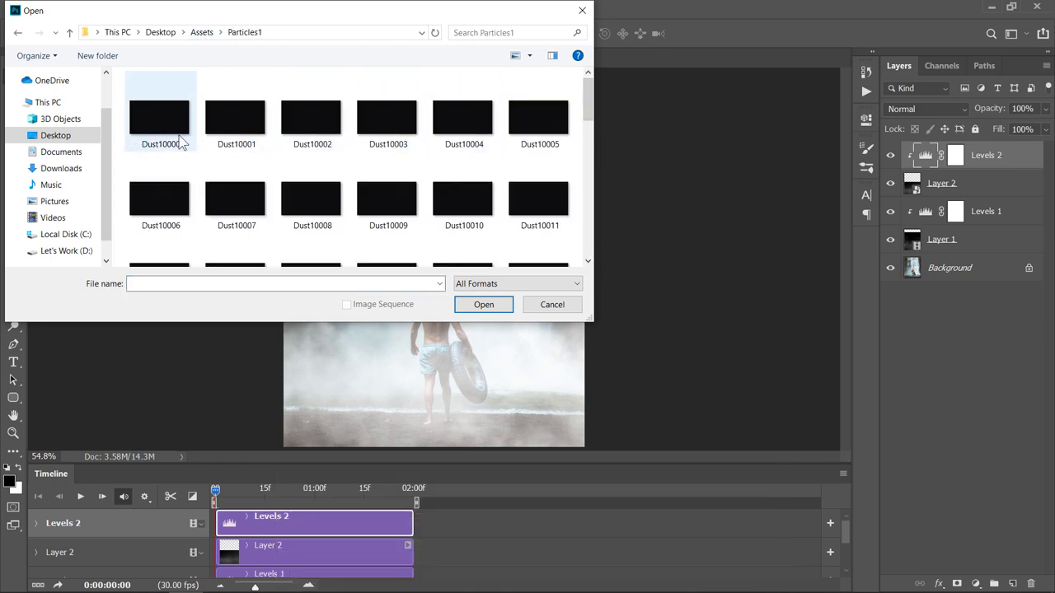
pyautogui.click(182, 144)
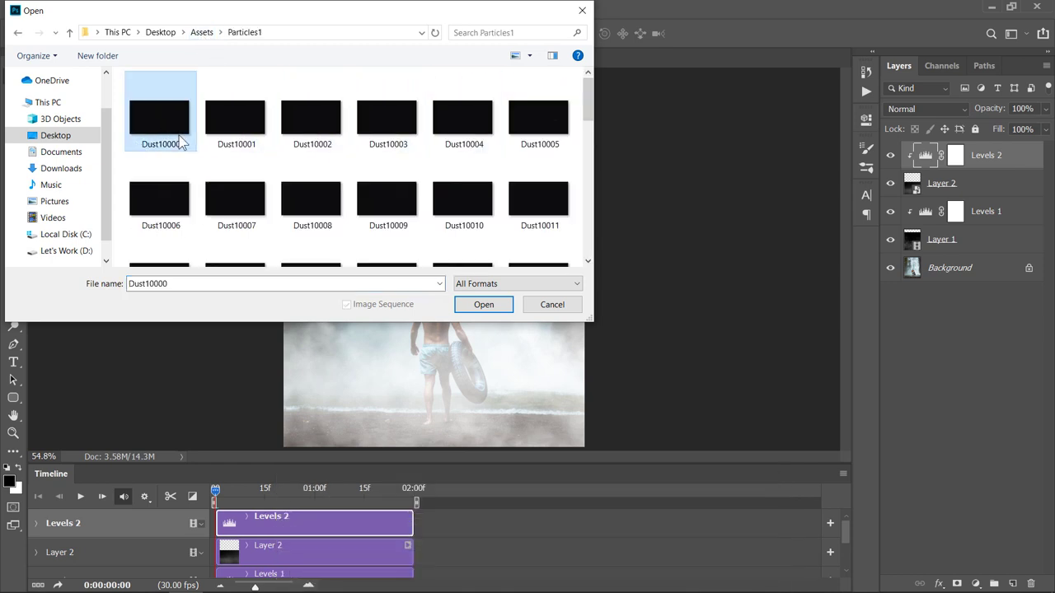
# Step: Import the dust sequence as Layer 3, convert it to a smart object and flip it horizontally
pyautogui.click(485, 306)
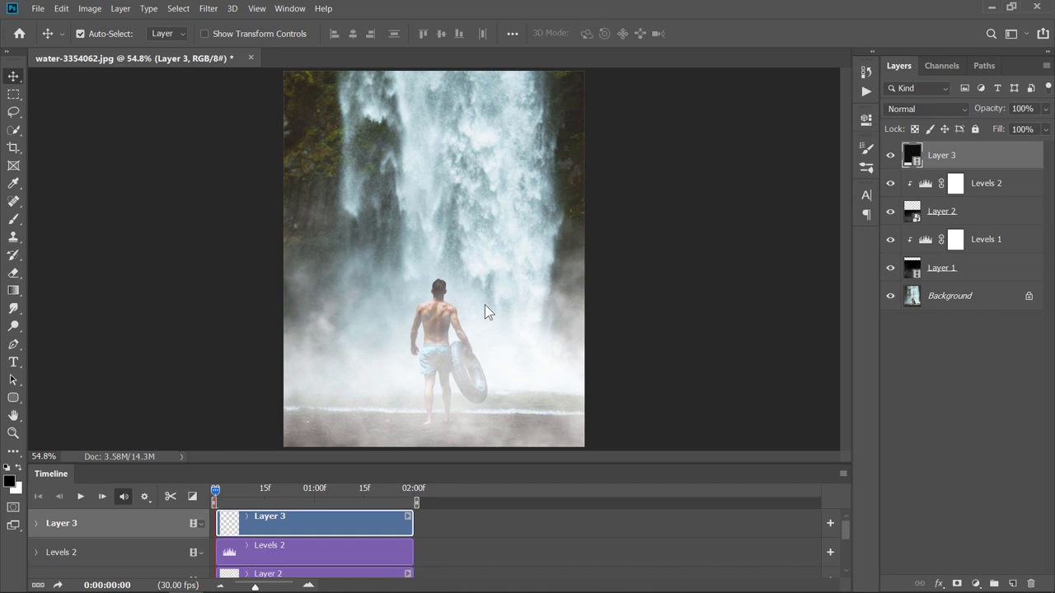
pyautogui.moveTo(491, 233); pyautogui.dragTo(462, 266)
pyautogui.hotkey('ctrl', 't')
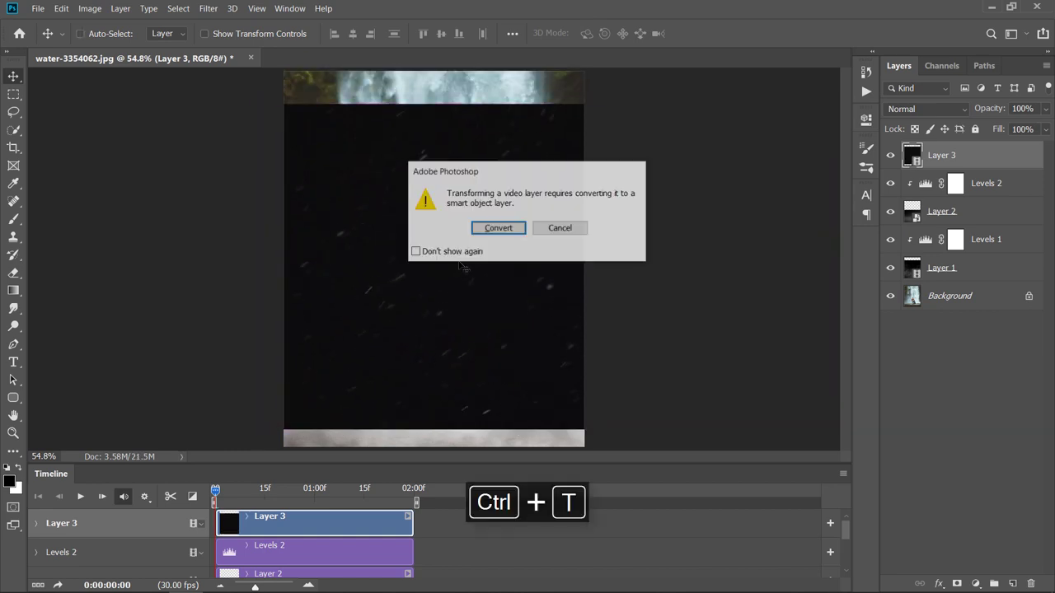
pyautogui.click(497, 229)
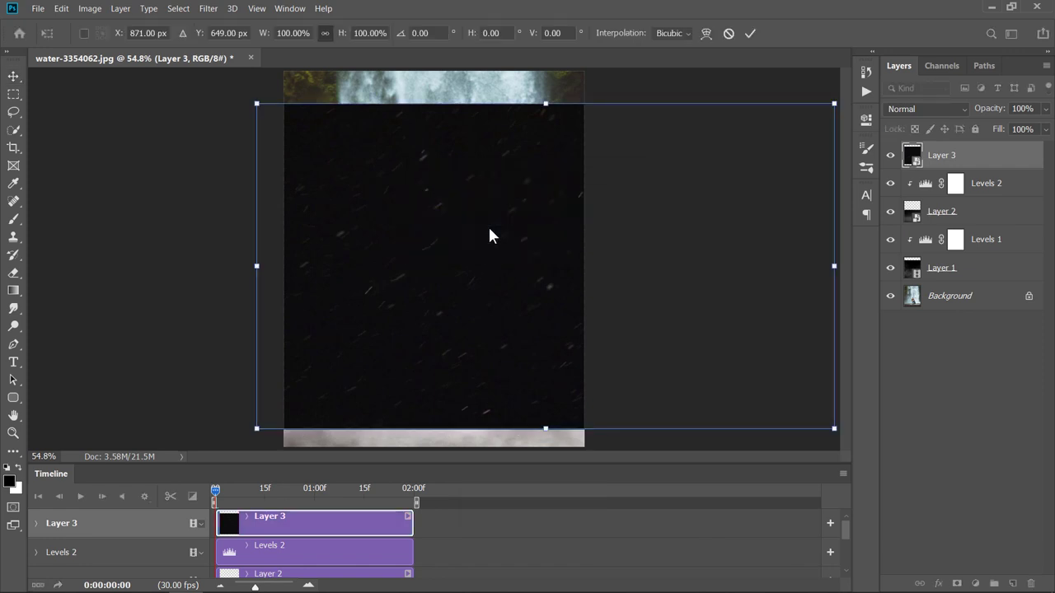
pyautogui.rightClick(489, 229)
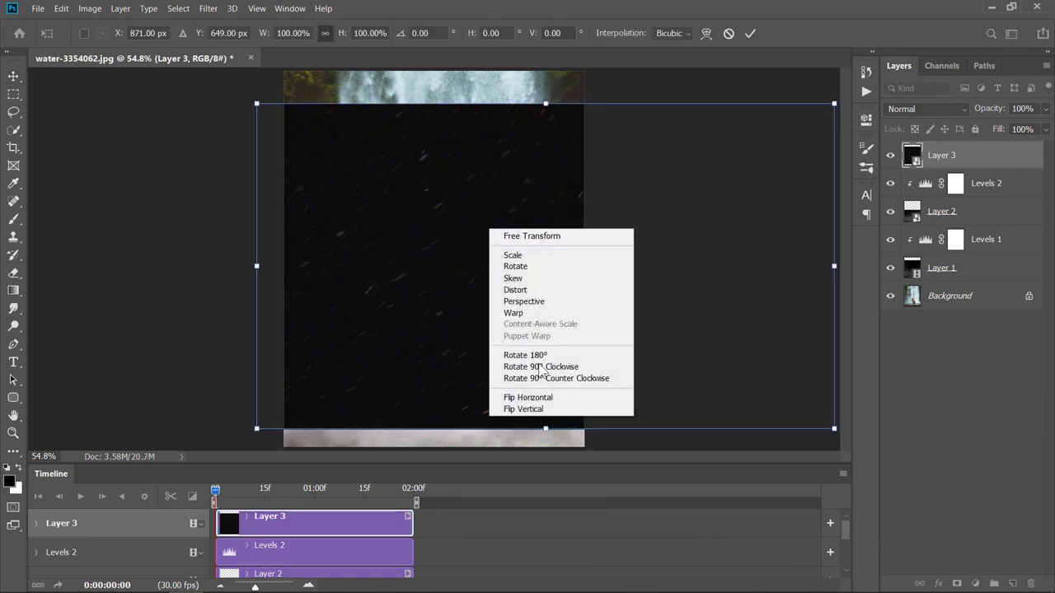
pyautogui.click(546, 397)
pyautogui.press('Return')
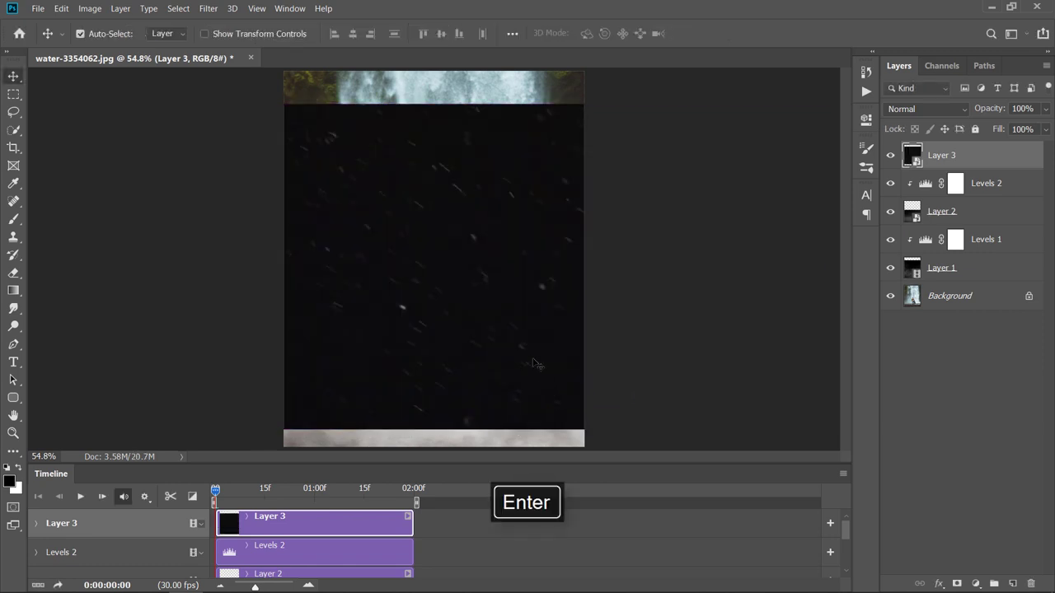
# Step: Reposition the dust layer and enlarge it to about 110.5% so it fills the canvas
pyautogui.hotkey('ctrl', 't')
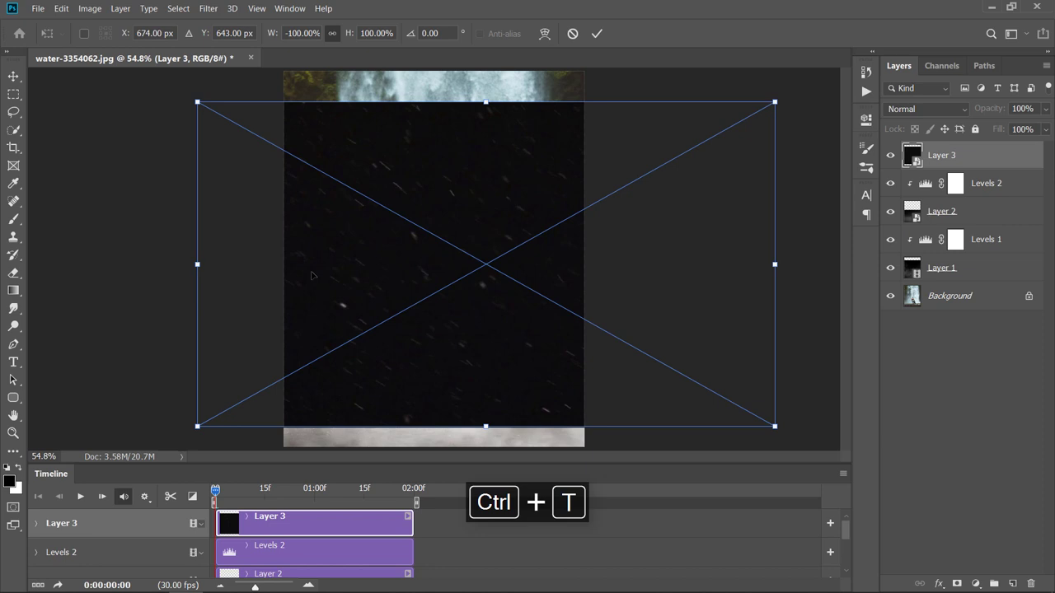
pyautogui.moveTo(198, 103); pyautogui.dragTo(192, 74)
pyautogui.moveTo(768, 397); pyautogui.dragTo(866, 453)
pyautogui.doubleClick(751, 403)
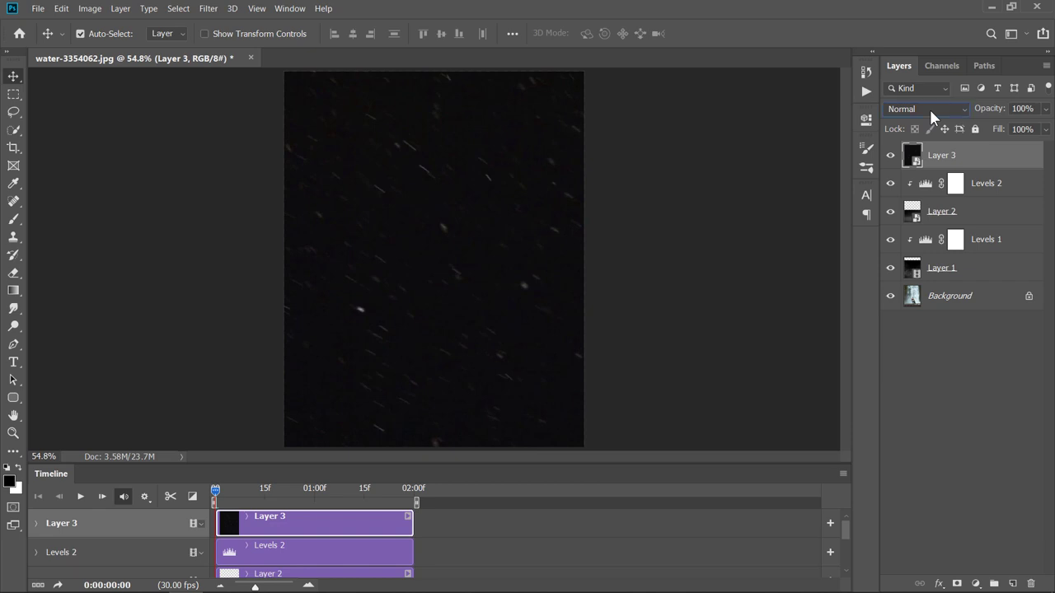
# Step: Set Layer 3 to Screen and clip a Levels adjustment to it at 12, 1.00, 119
pyautogui.click(930, 109)
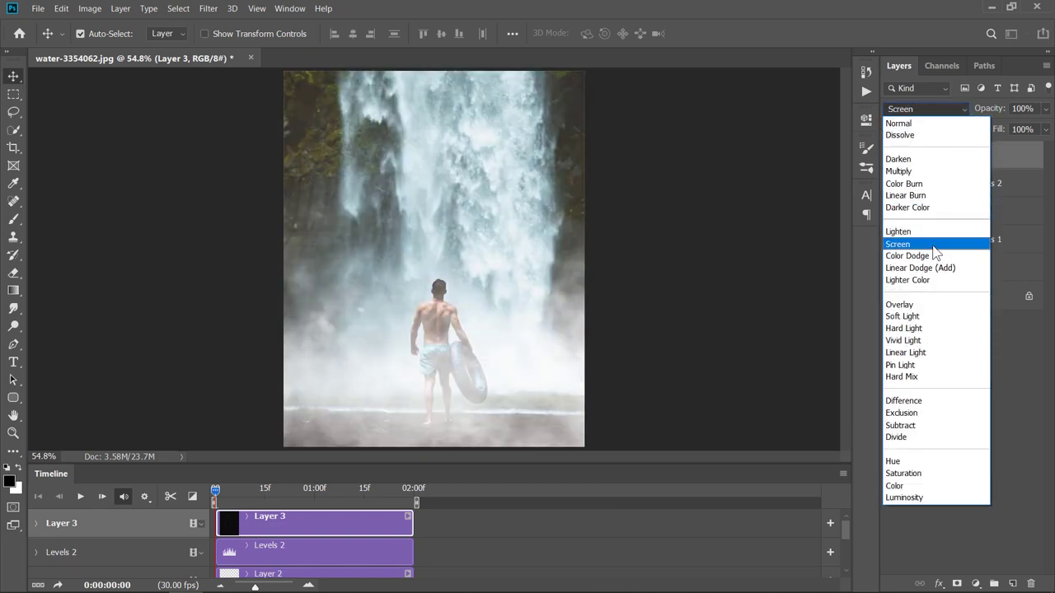
pyautogui.click(936, 246)
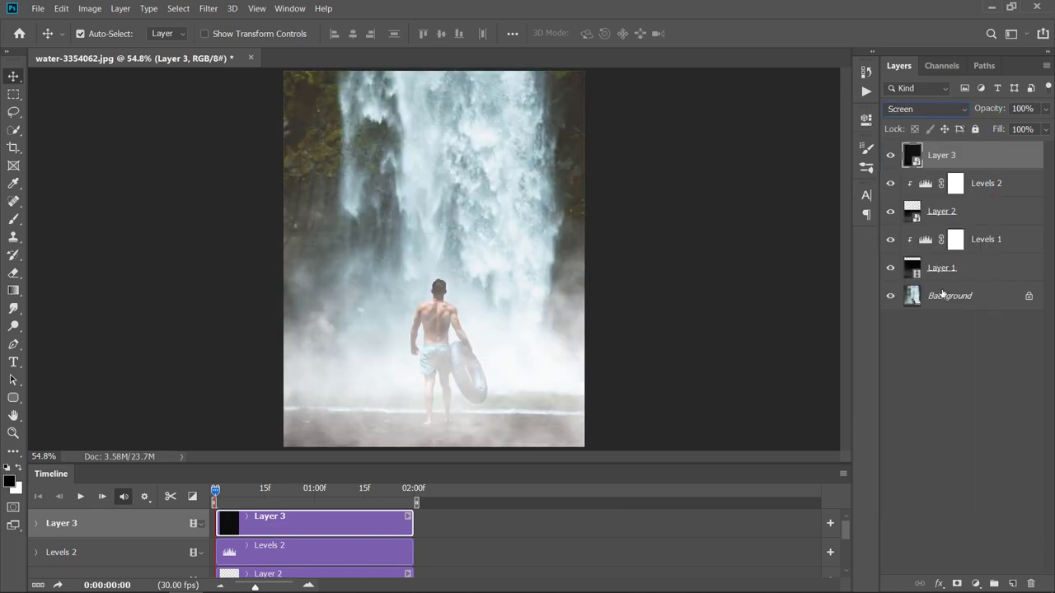
pyautogui.click(976, 584)
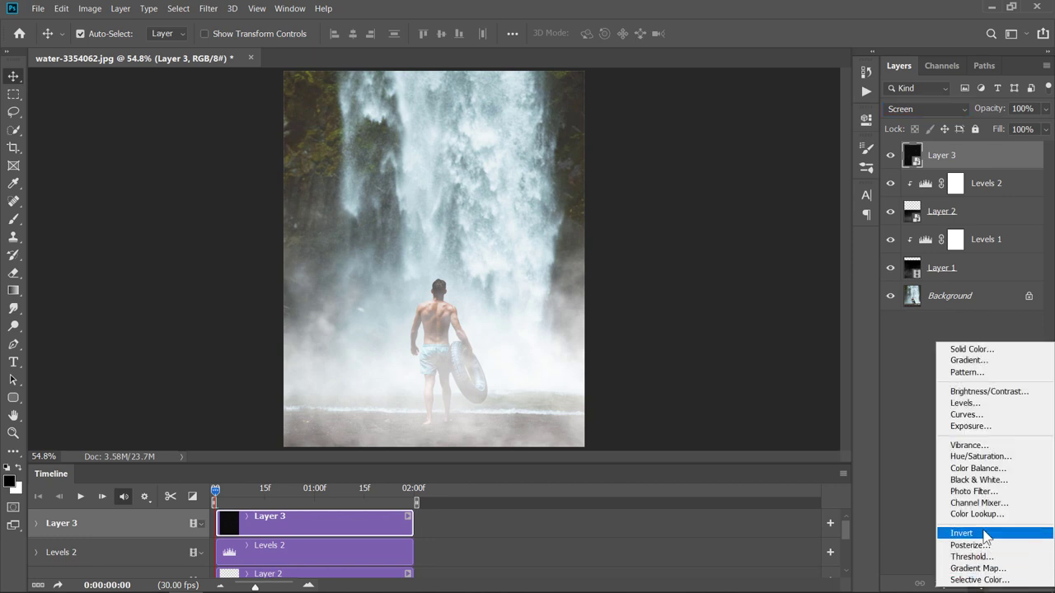
pyautogui.click(985, 403)
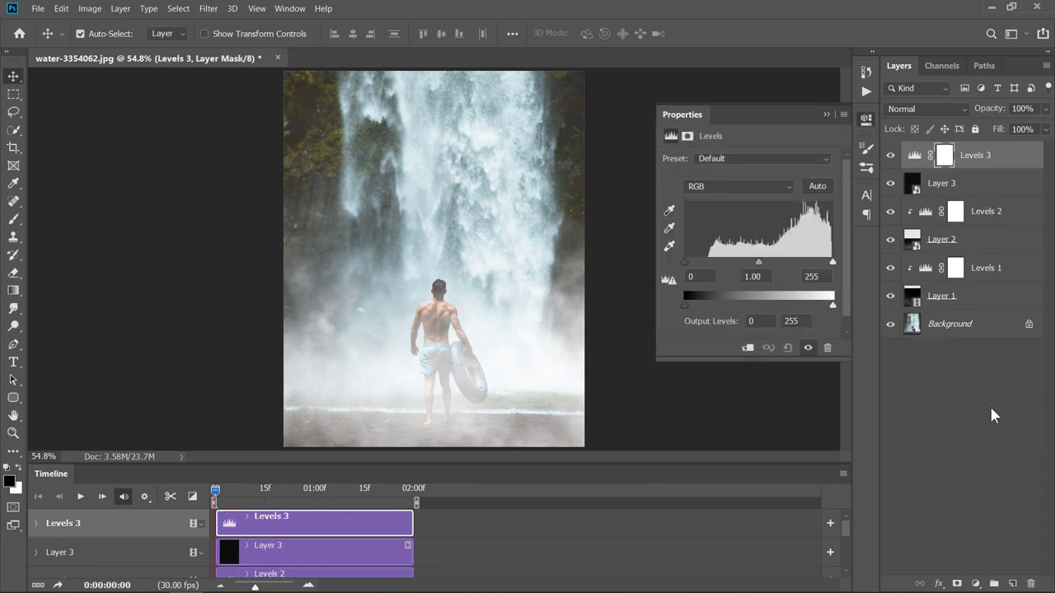
pyautogui.click(748, 348)
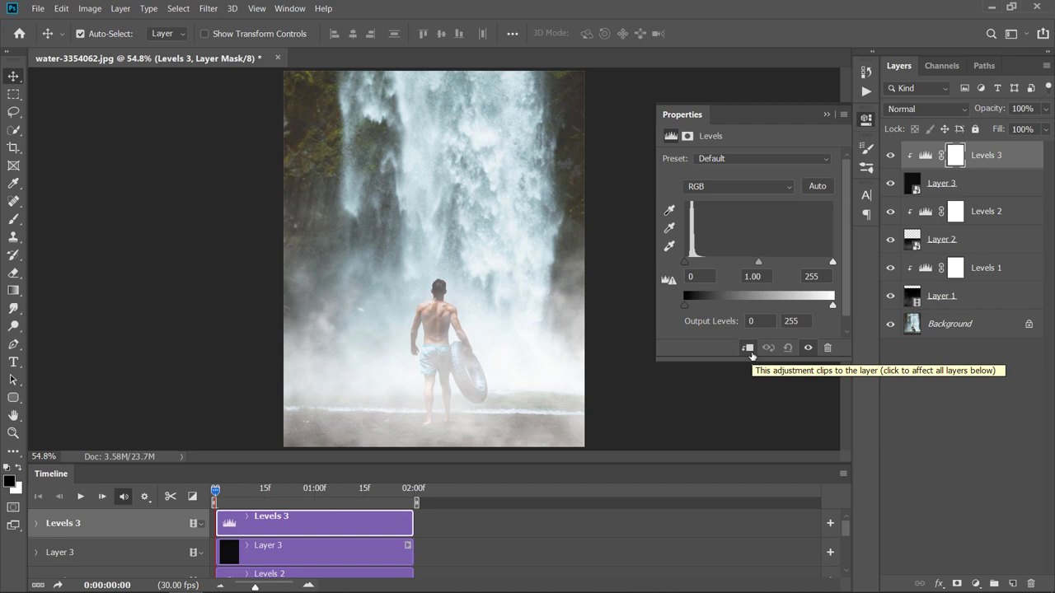
pyautogui.moveTo(685, 264); pyautogui.dragTo(695, 268)
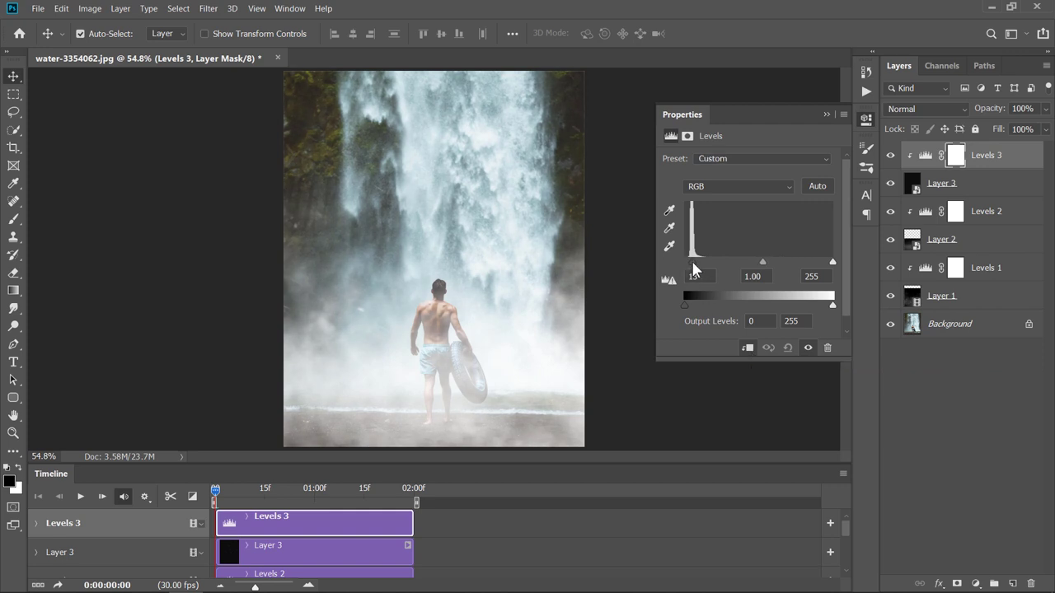
pyautogui.moveTo(833, 262); pyautogui.dragTo(755, 283)
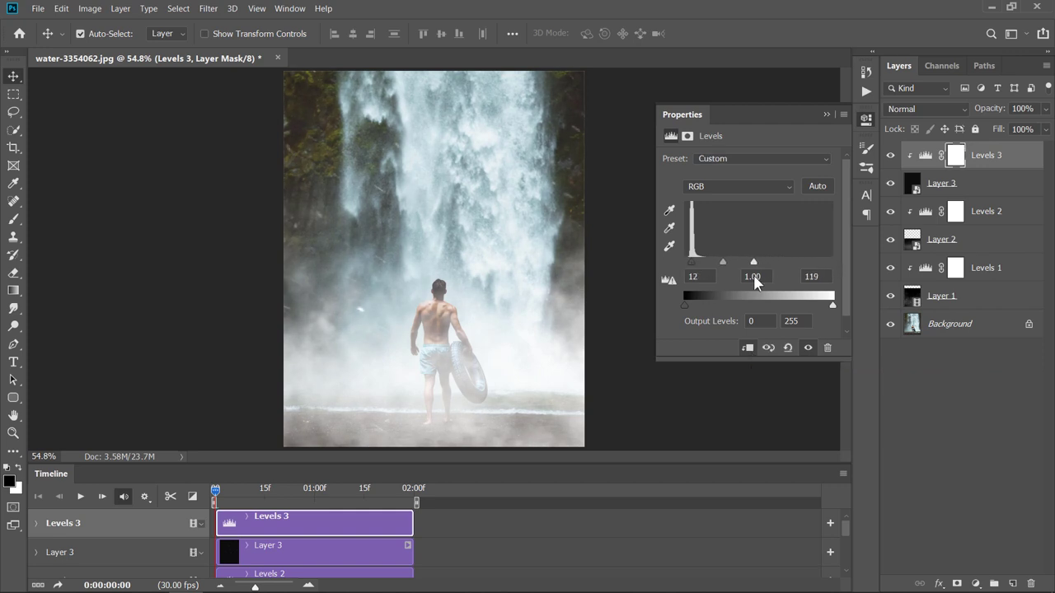
pyautogui.click(826, 114)
pyautogui.click(218, 490)
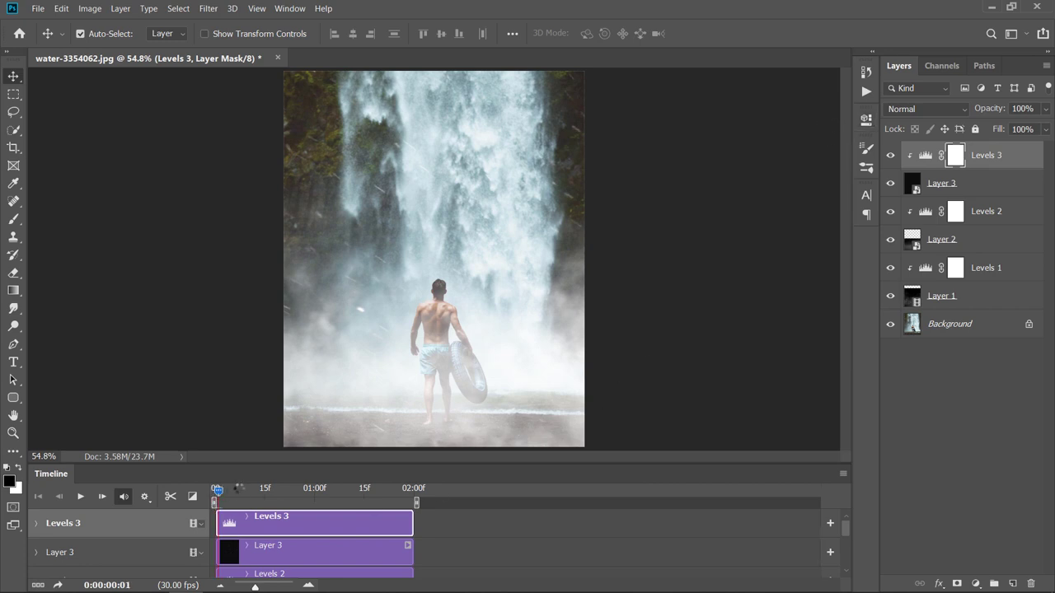
pyautogui.moveTo(219, 491); pyautogui.dragTo(248, 490)
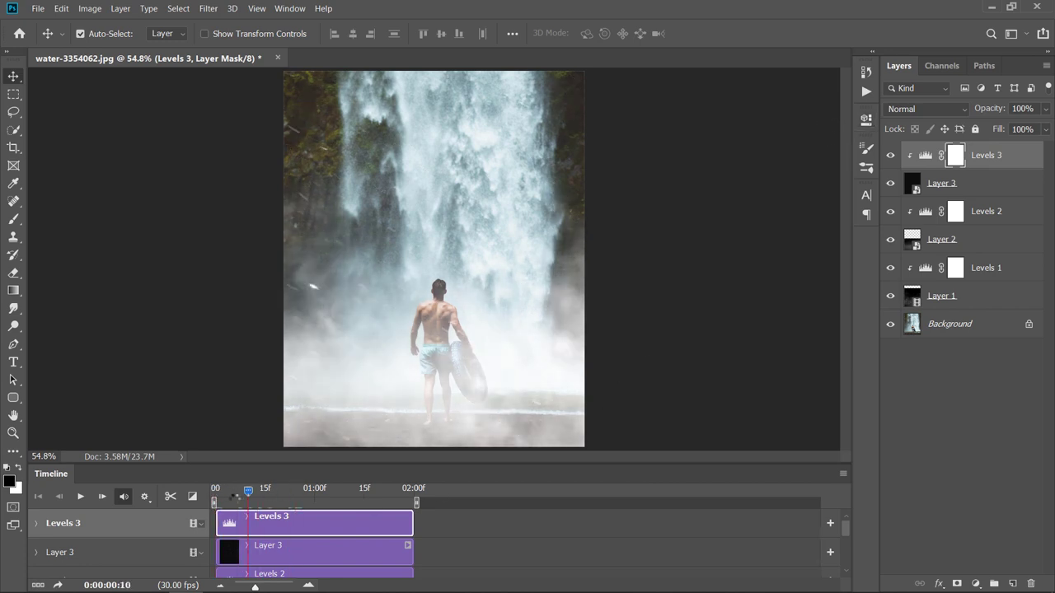
pyautogui.click(80, 497)
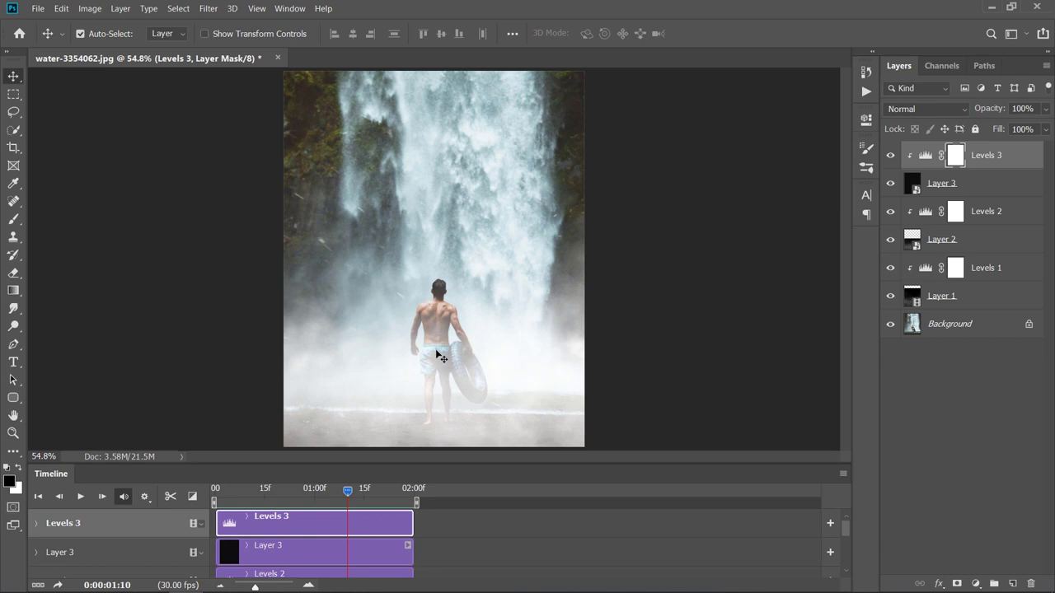
# Step: Open File > Export > Save for Web (Legacy) for the animation
pyautogui.click(38, 10)
pyautogui.moveTo(120, 188)
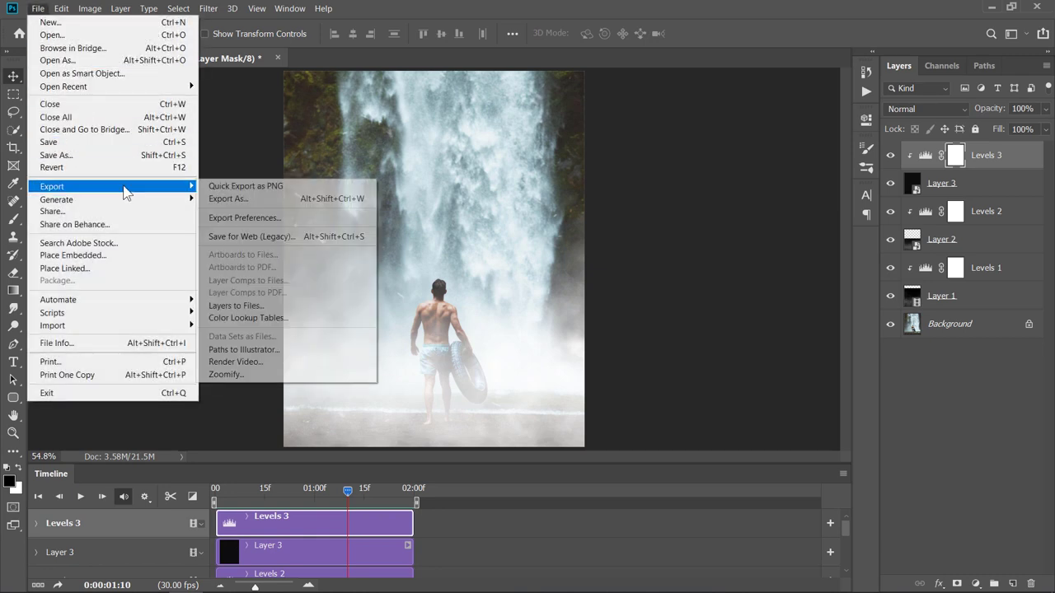
pyautogui.click(237, 238)
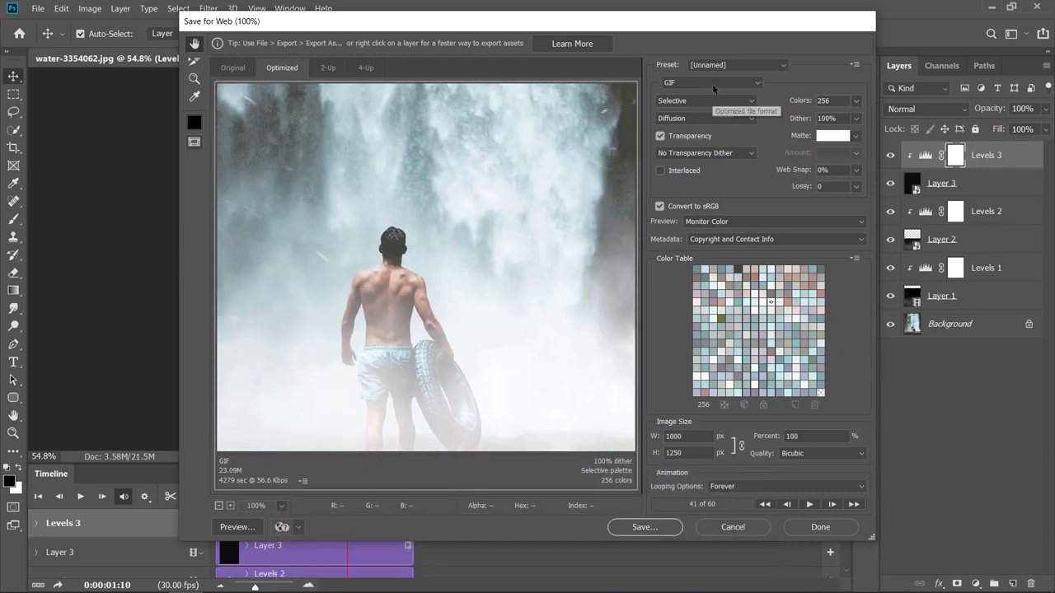
# Step: Export as GIF with an Adaptive 256-colour palette, Diffusion dither, looping Forever, then preview playback
pyautogui.click(712, 84)
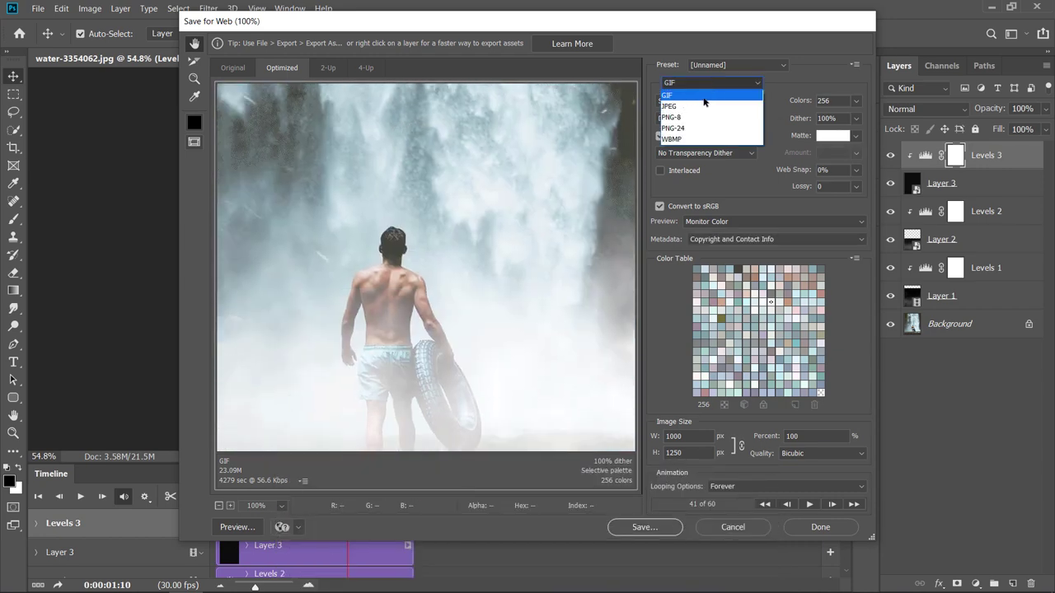
pyautogui.click(697, 81)
pyautogui.click(696, 101)
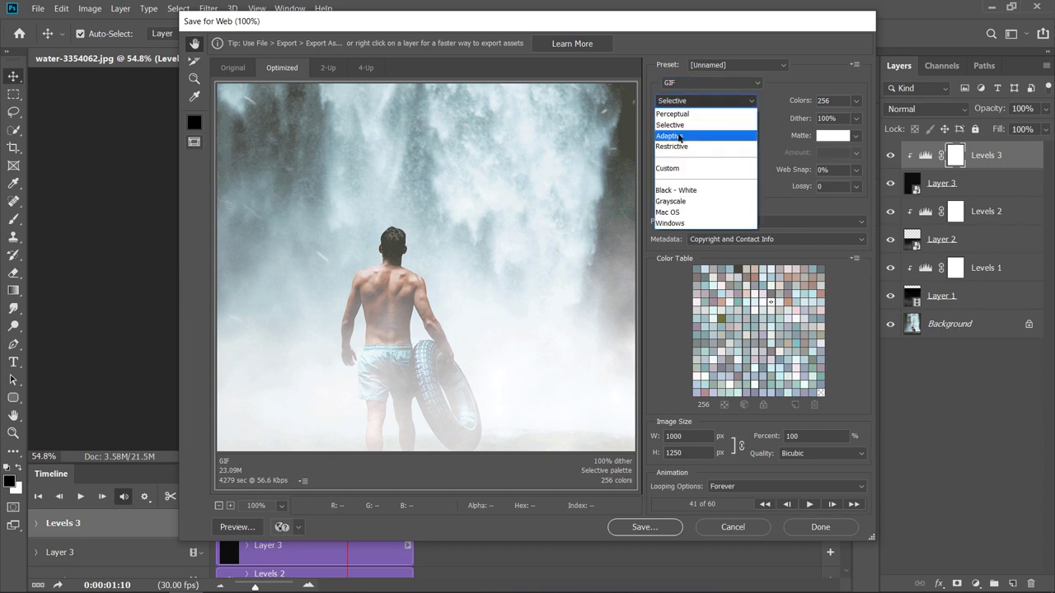
pyautogui.click(675, 136)
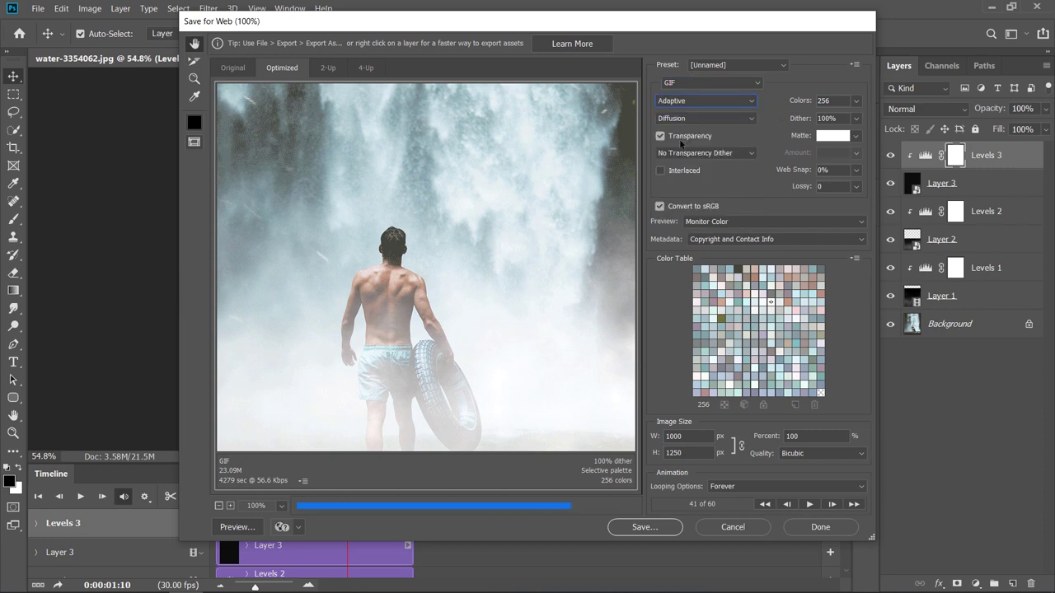
pyautogui.click(855, 100)
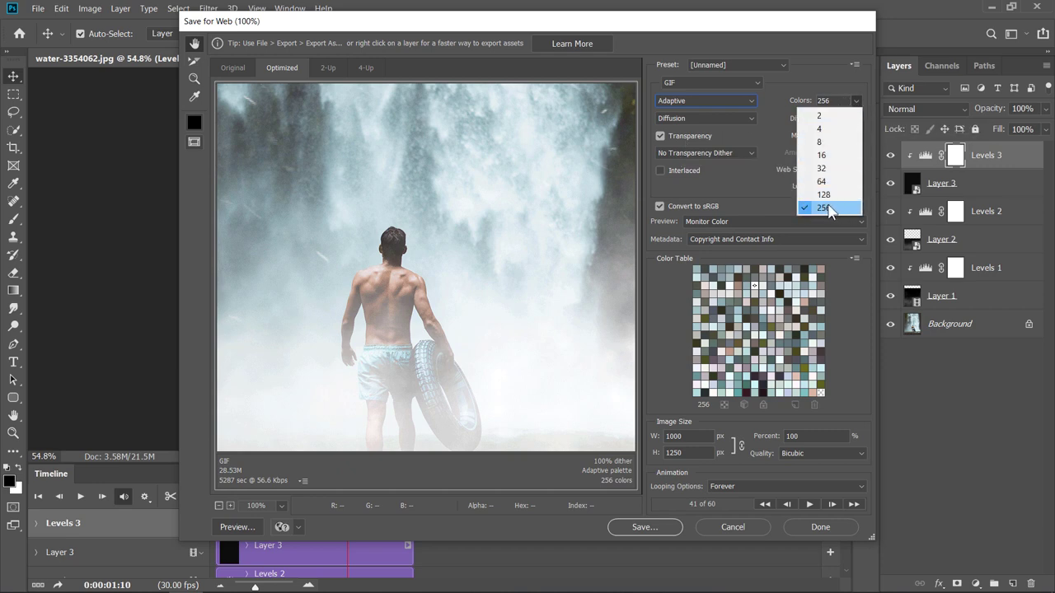
pyautogui.click(772, 125)
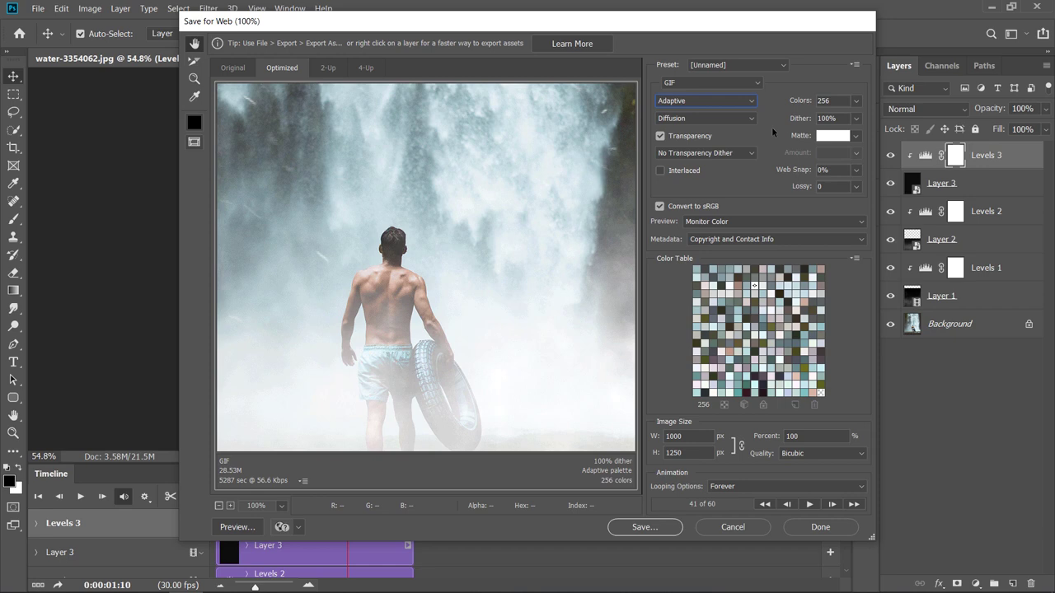
pyautogui.click(753, 121)
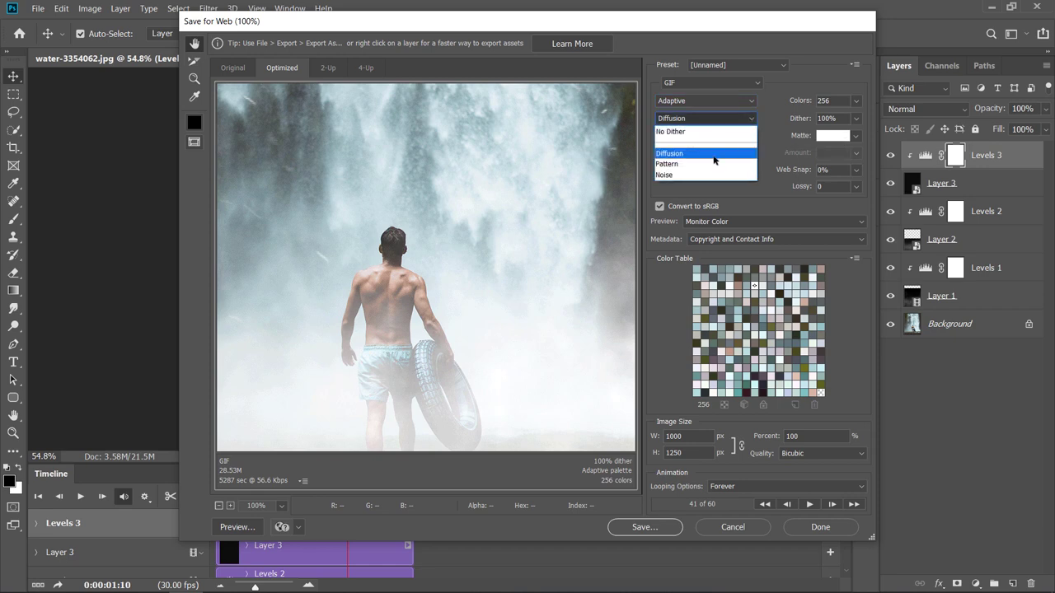
pyautogui.click(774, 123)
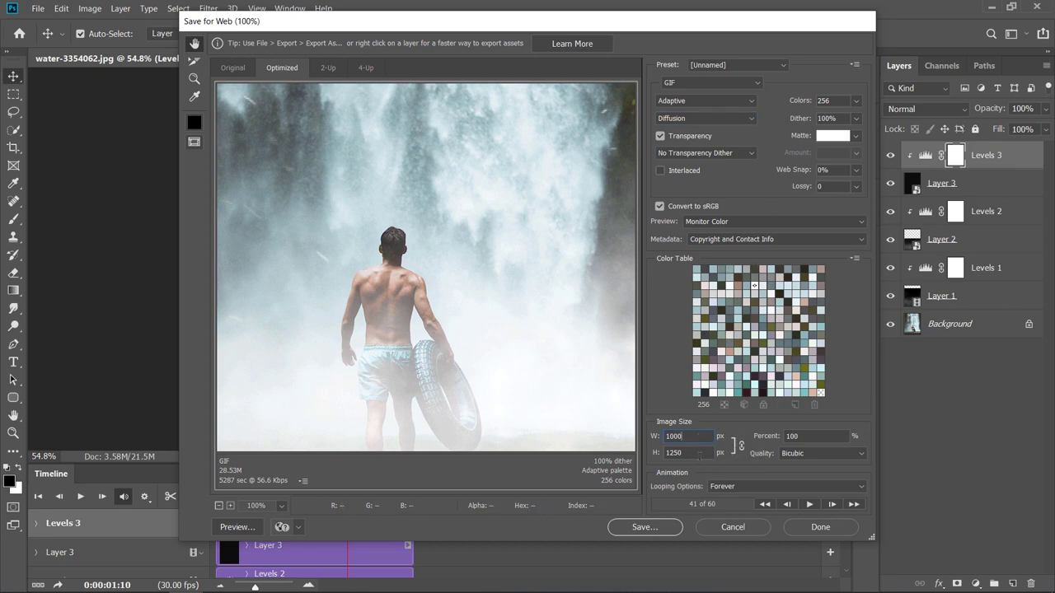
pyautogui.click(699, 440)
pyautogui.click(737, 488)
pyautogui.click(726, 507)
pyautogui.click(810, 505)
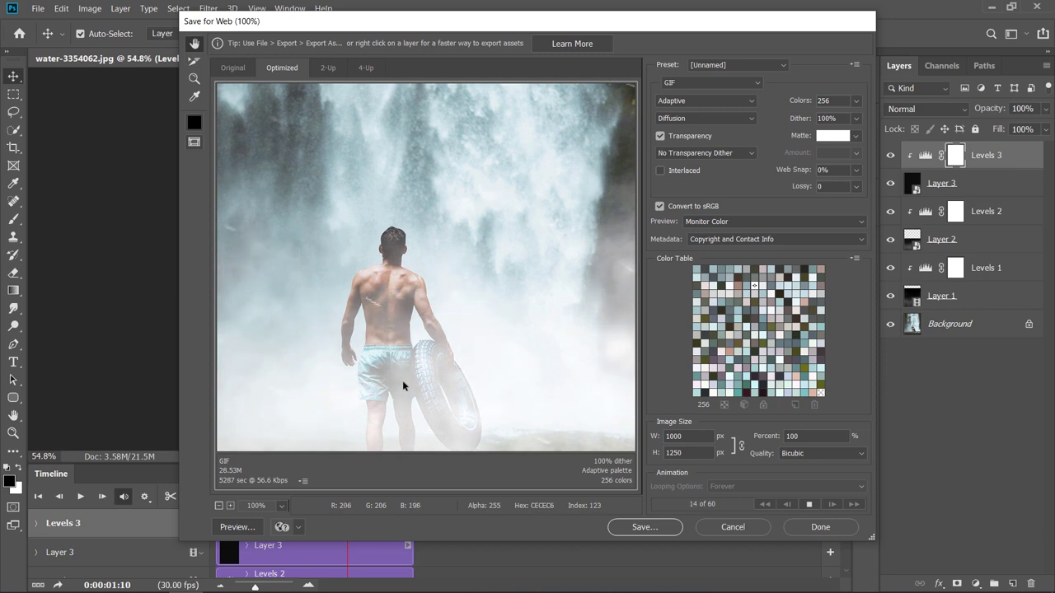
# Step: Open Save Optimized As, which proposes water-3354062 in the Documents folder
pyautogui.click(651, 528)
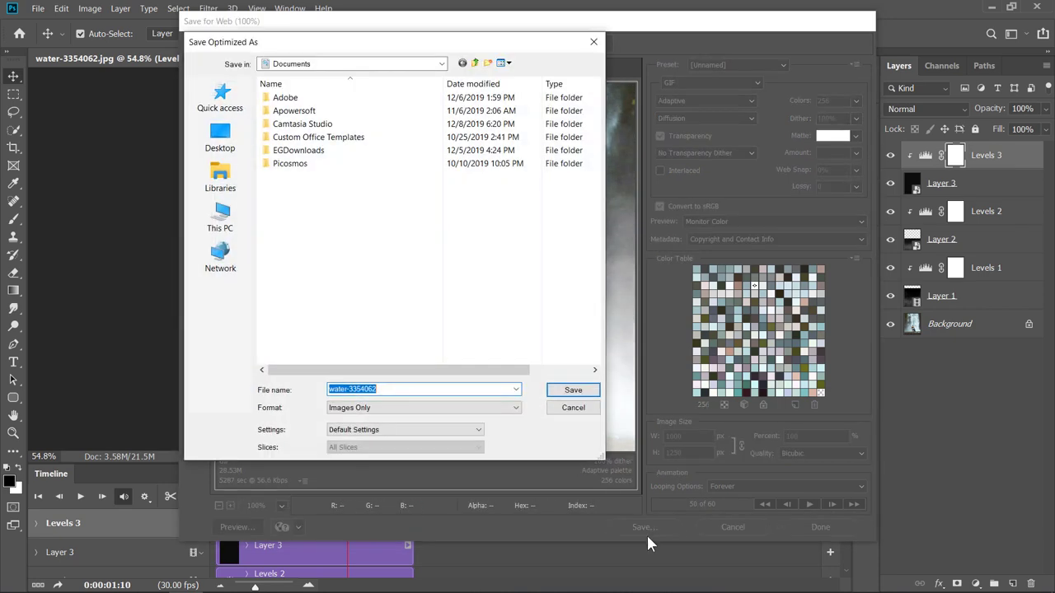